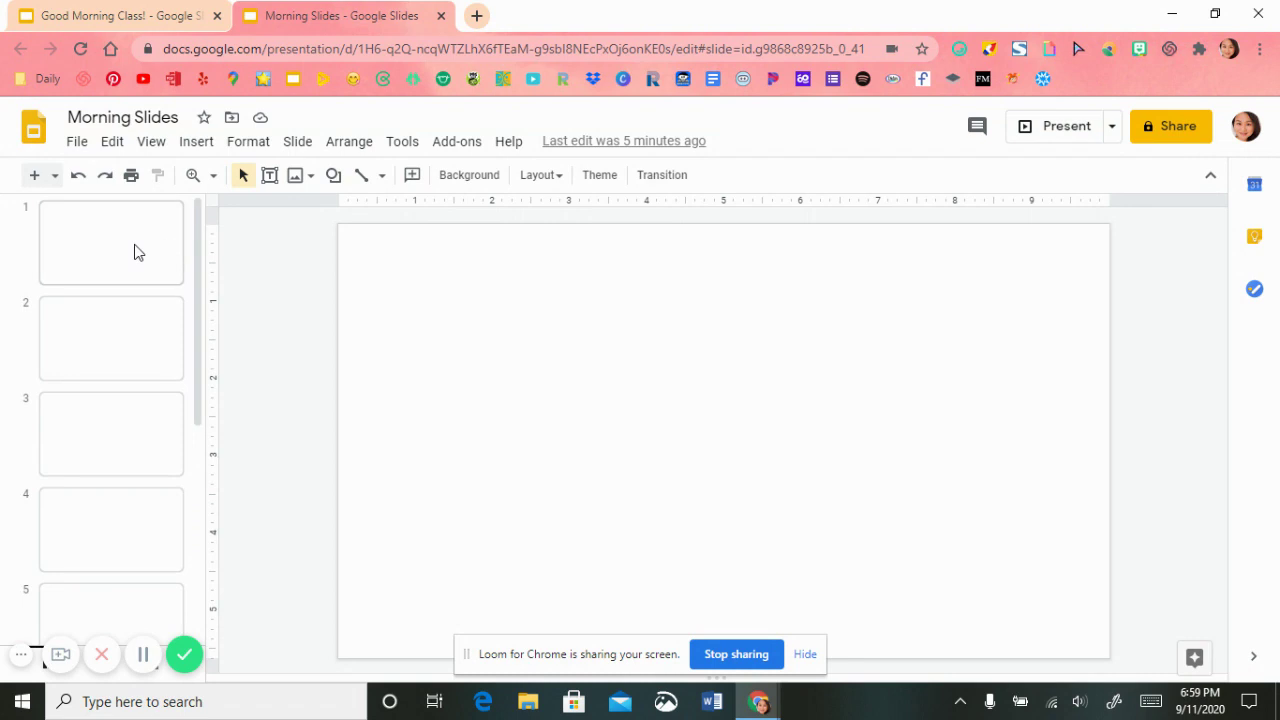
Step: Set slide 1's background to the plain coral-pink watercolor image from the "watercolor background" Google image search
left_click(474, 178)
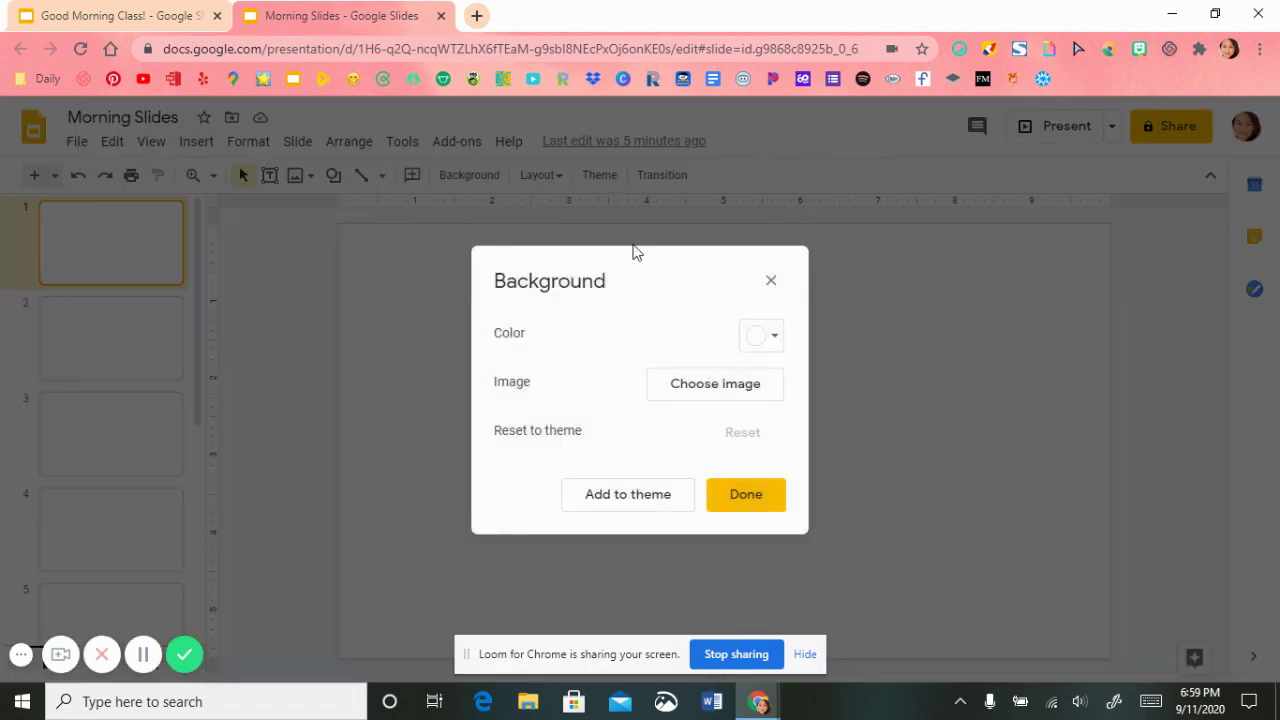
left_click(713, 390)
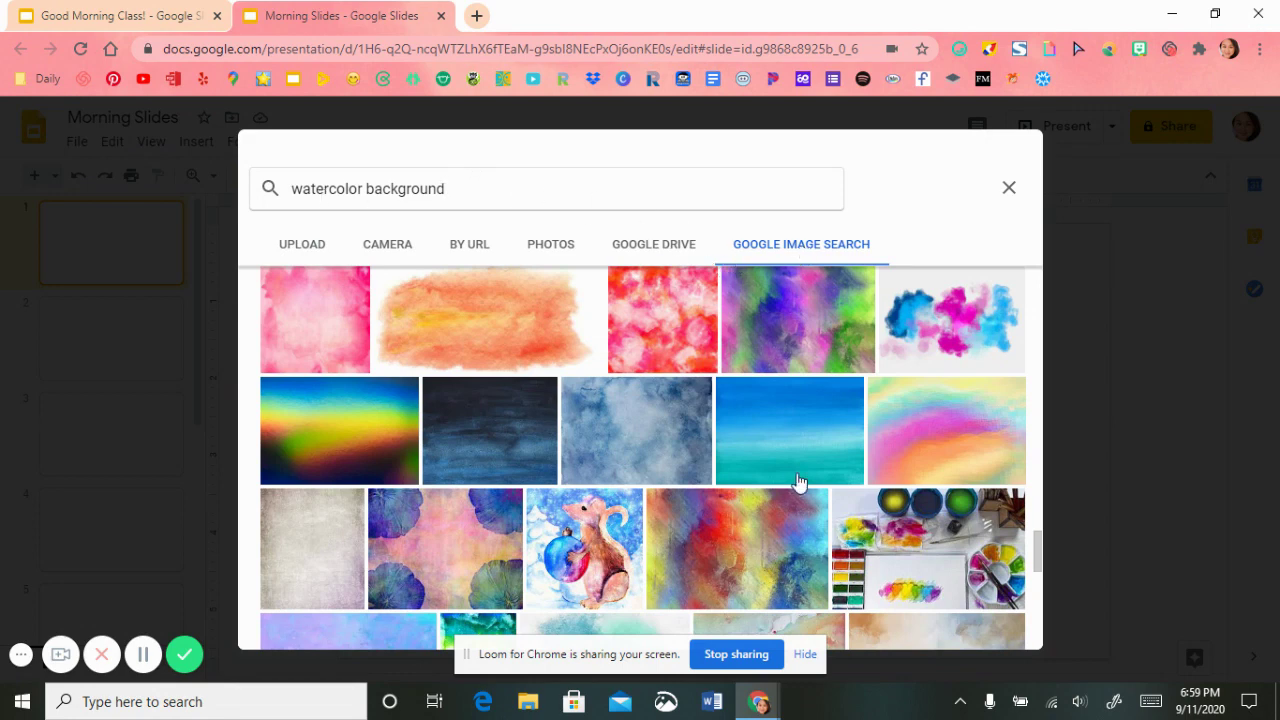
scroll(800, 483, "up", 10)
scroll(796, 454, "up", 10)
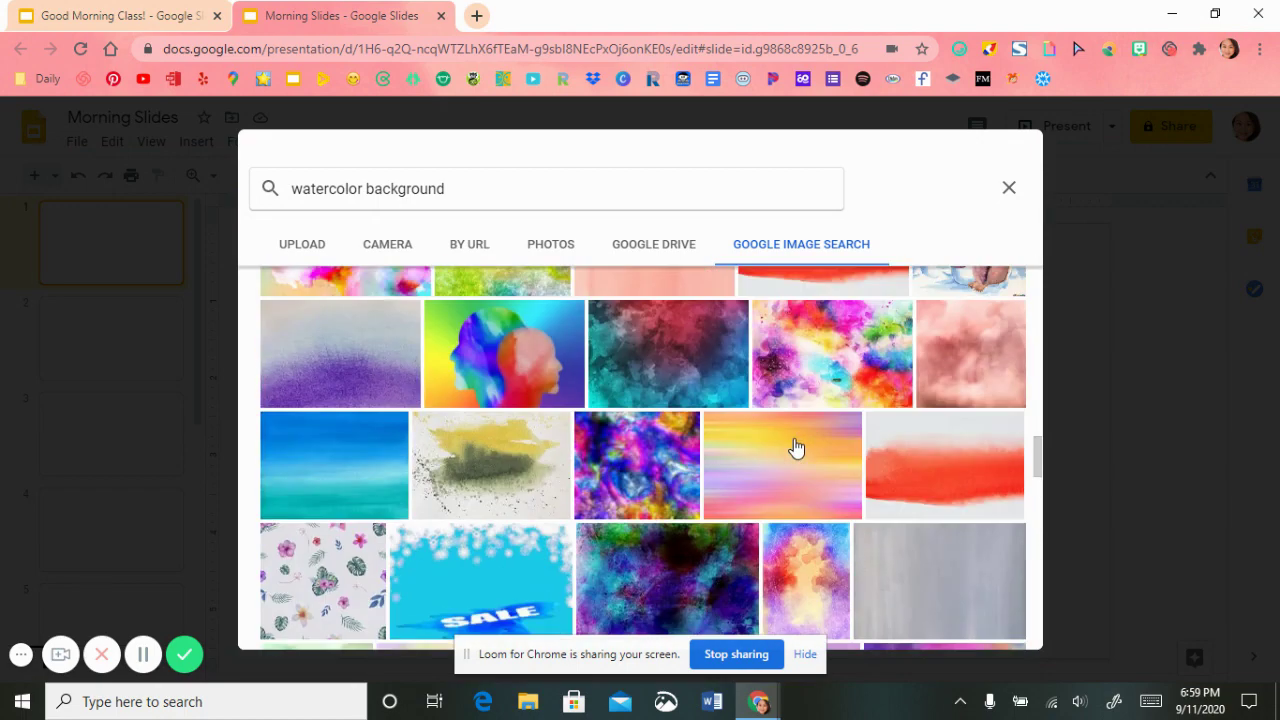
left_click(733, 520)
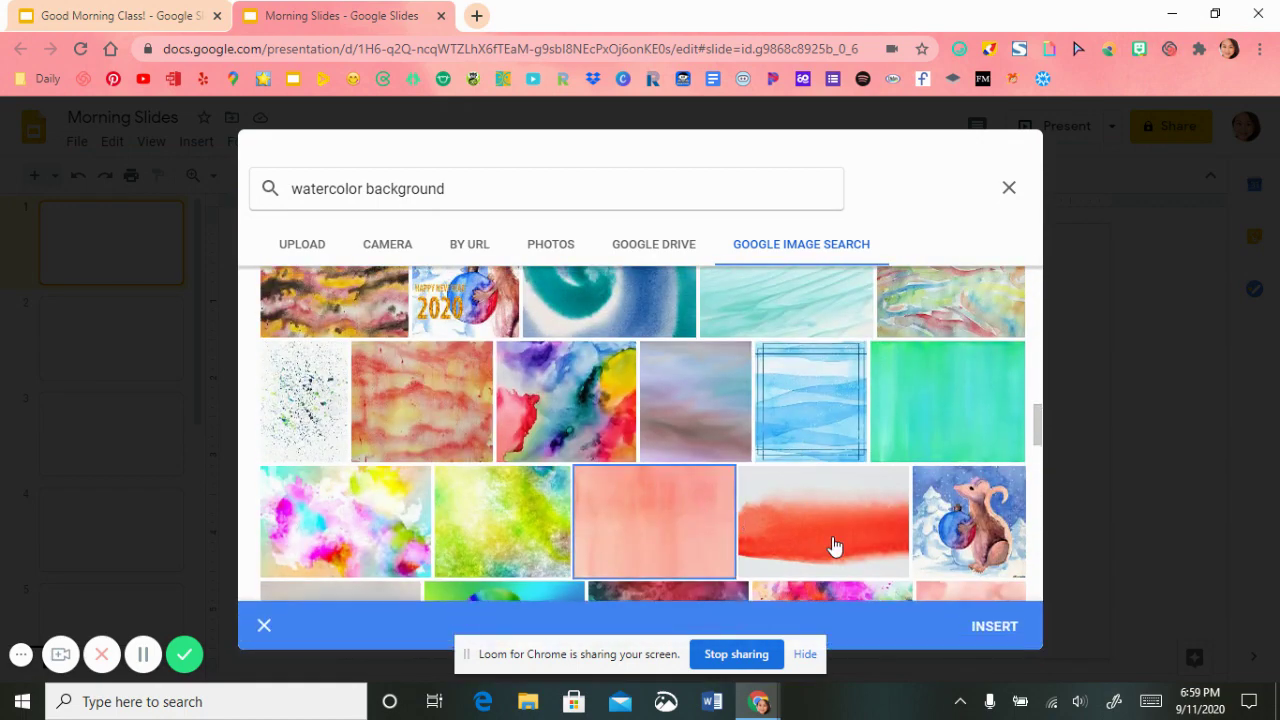
left_click(990, 627)
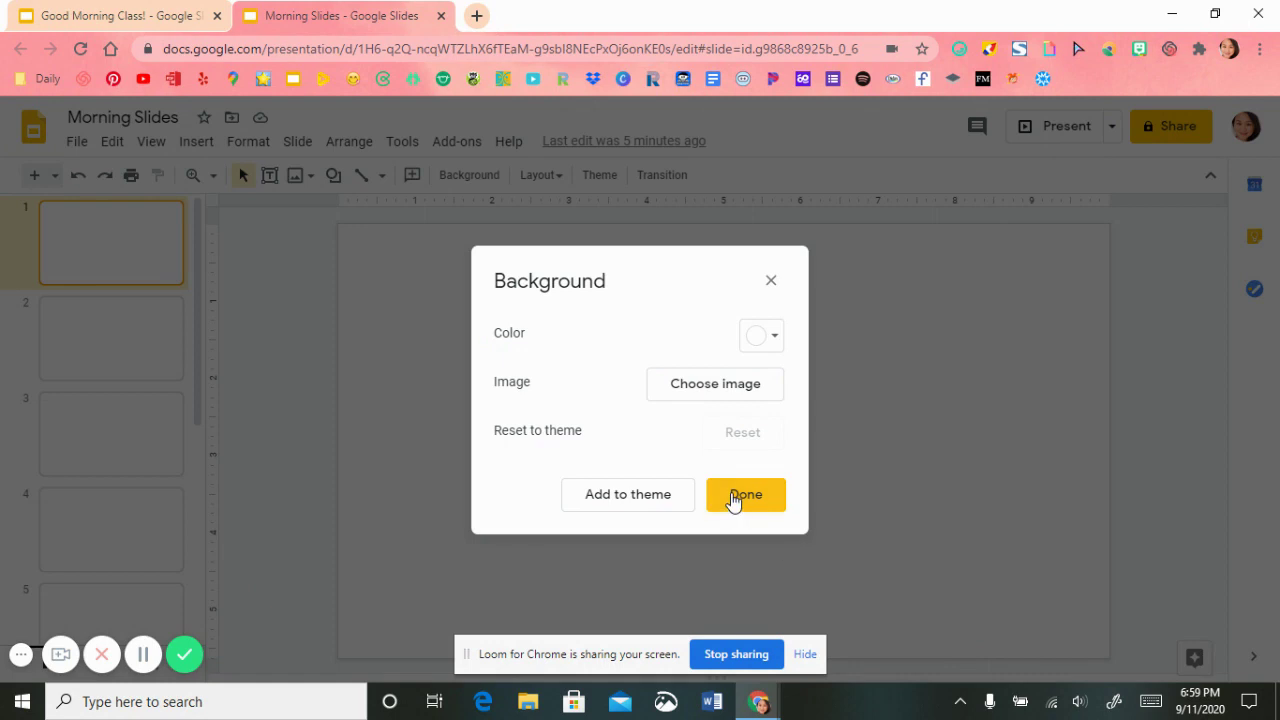
left_click(733, 497)
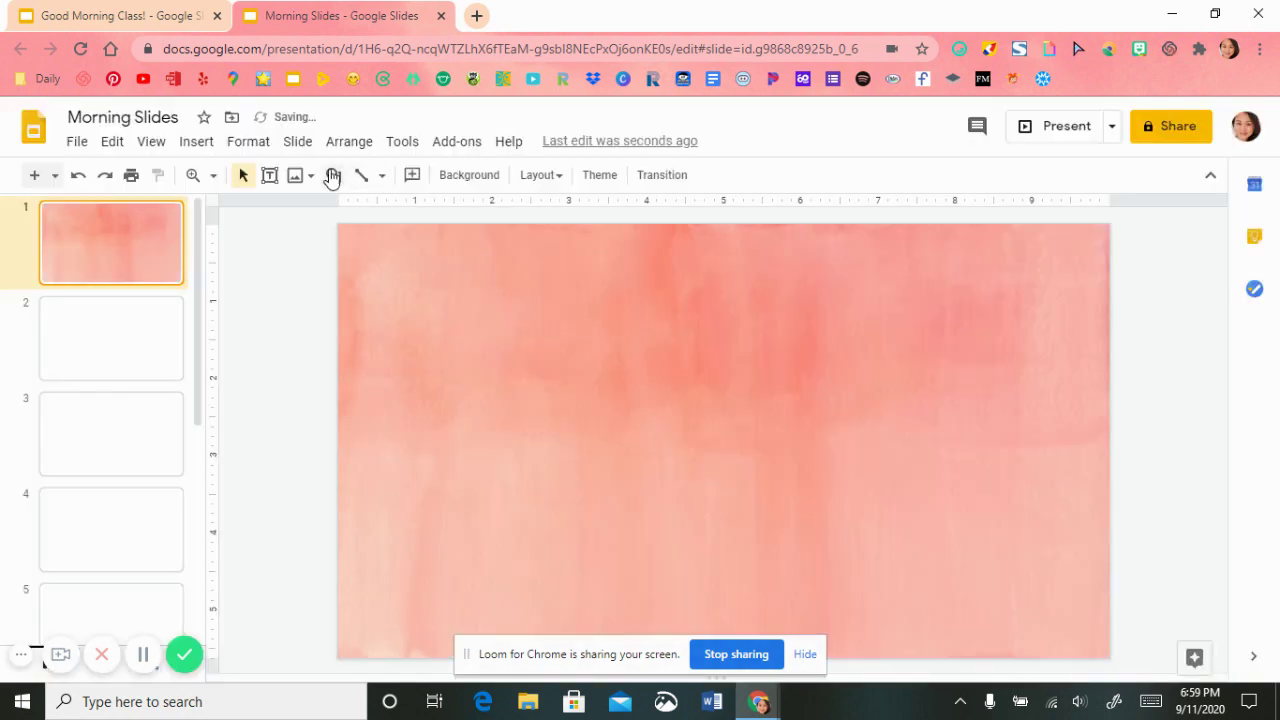
Step: Add a wide text box across the top of slide 1 reading "Good Morning!" at font size 80
left_click(270, 176)
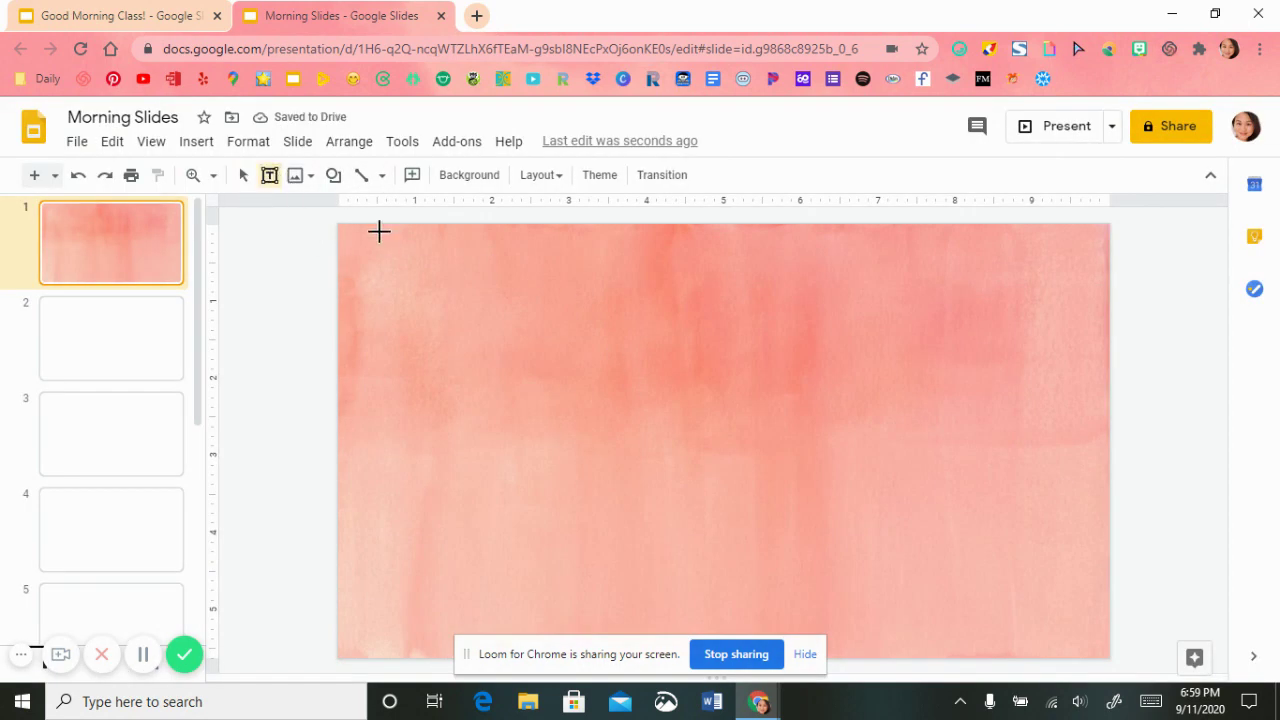
left_click_drag(415, 310, 1086, 328)
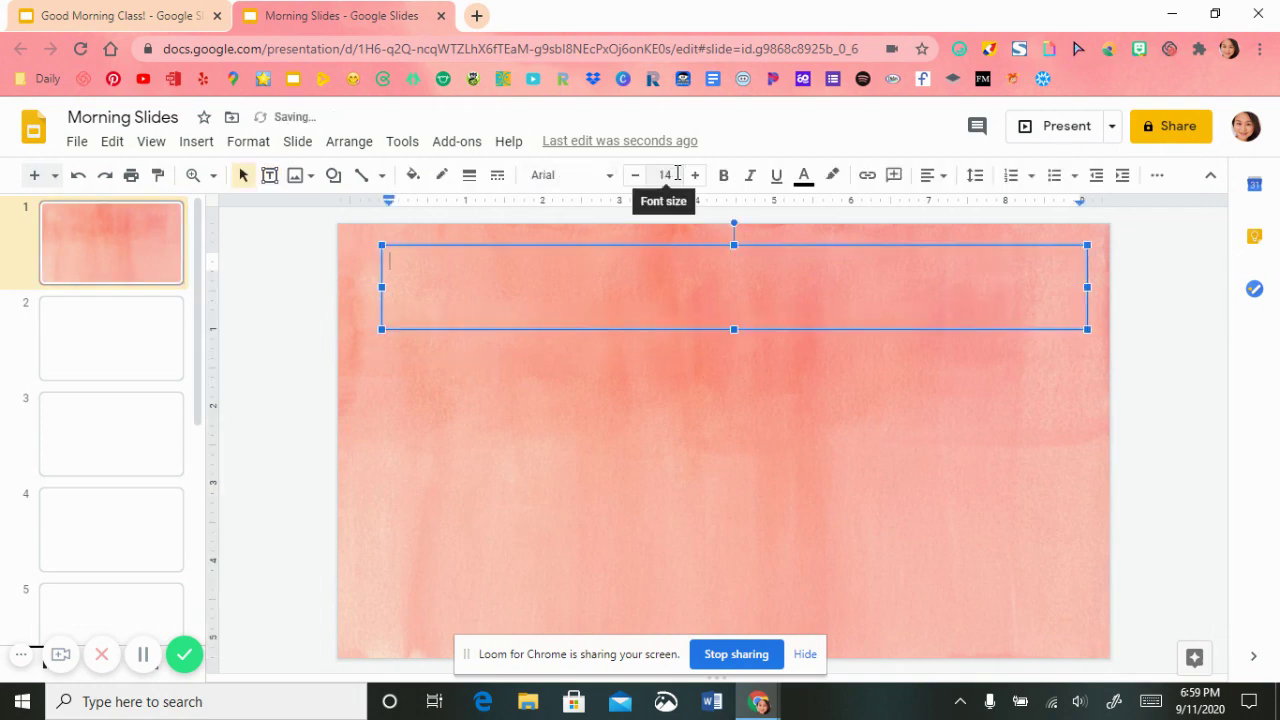
left_click(672, 175)
type("80")
key("Return")
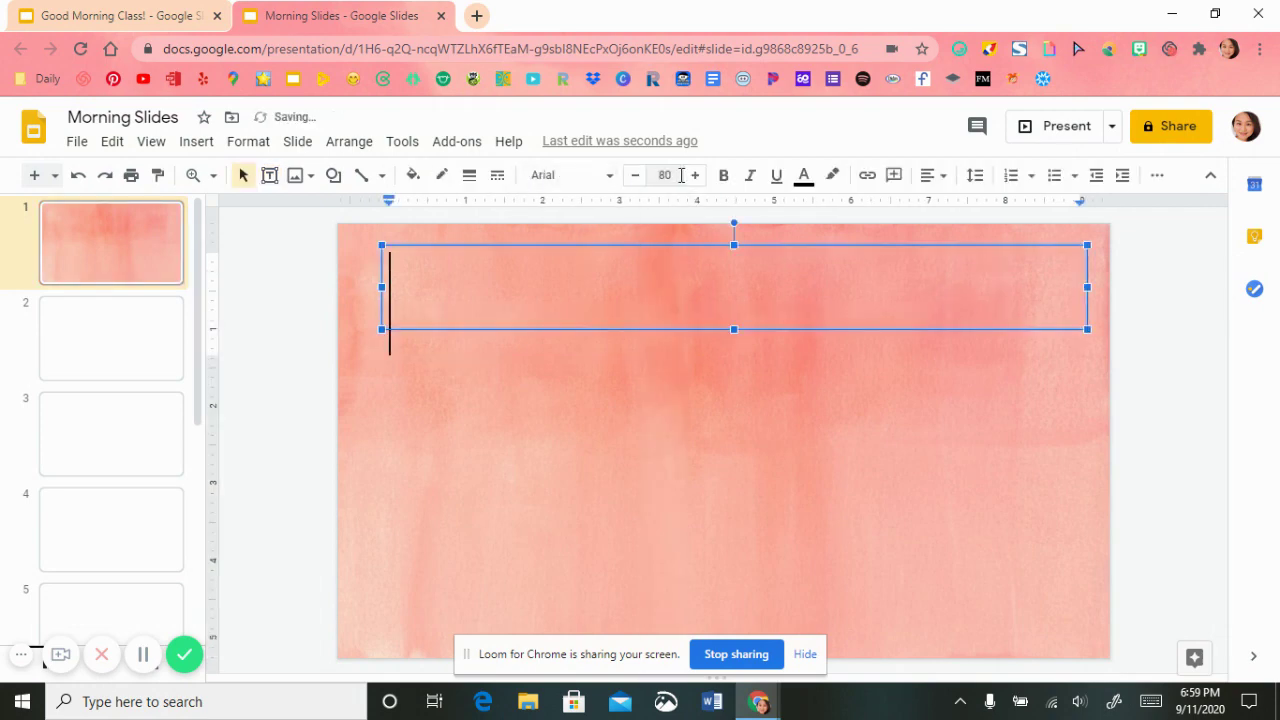
type("Good Morn")
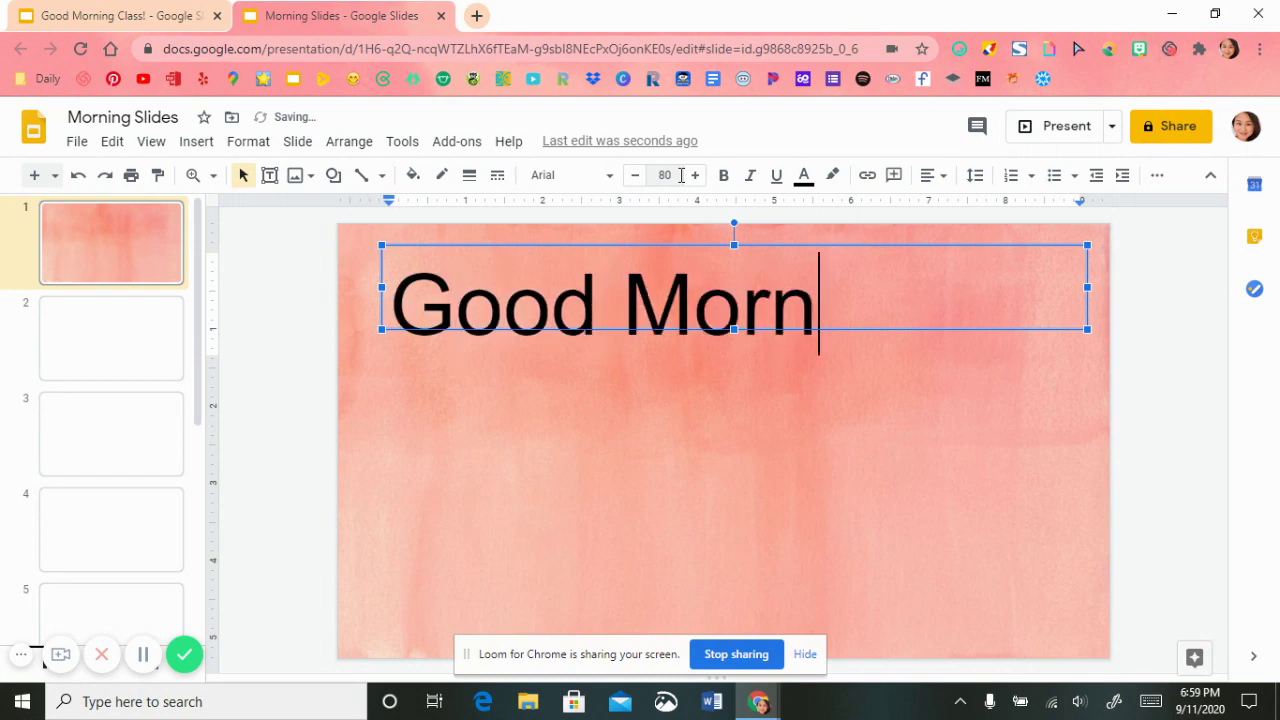
type("ing!")
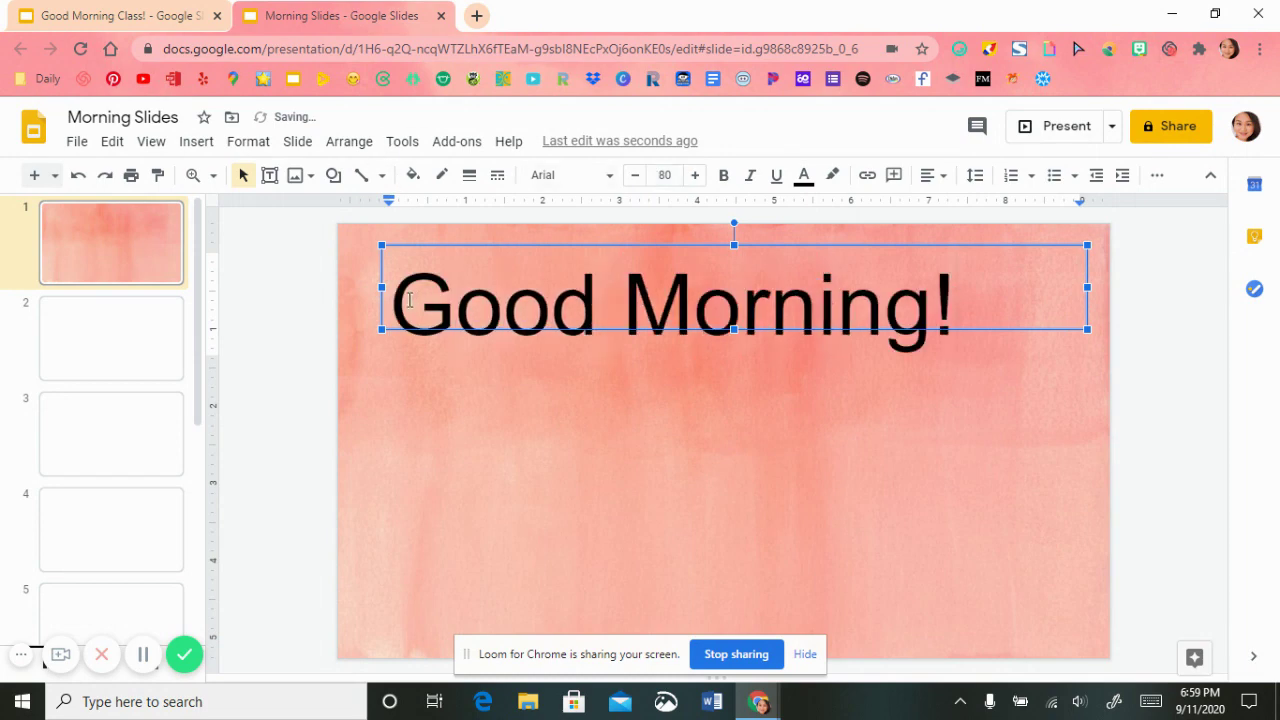
Step: Change the "Good Morning!" heading's font to Ribeye Marrow and shift its text box slightly upward on the slide
left_click_drag(409, 300, 1000, 308)
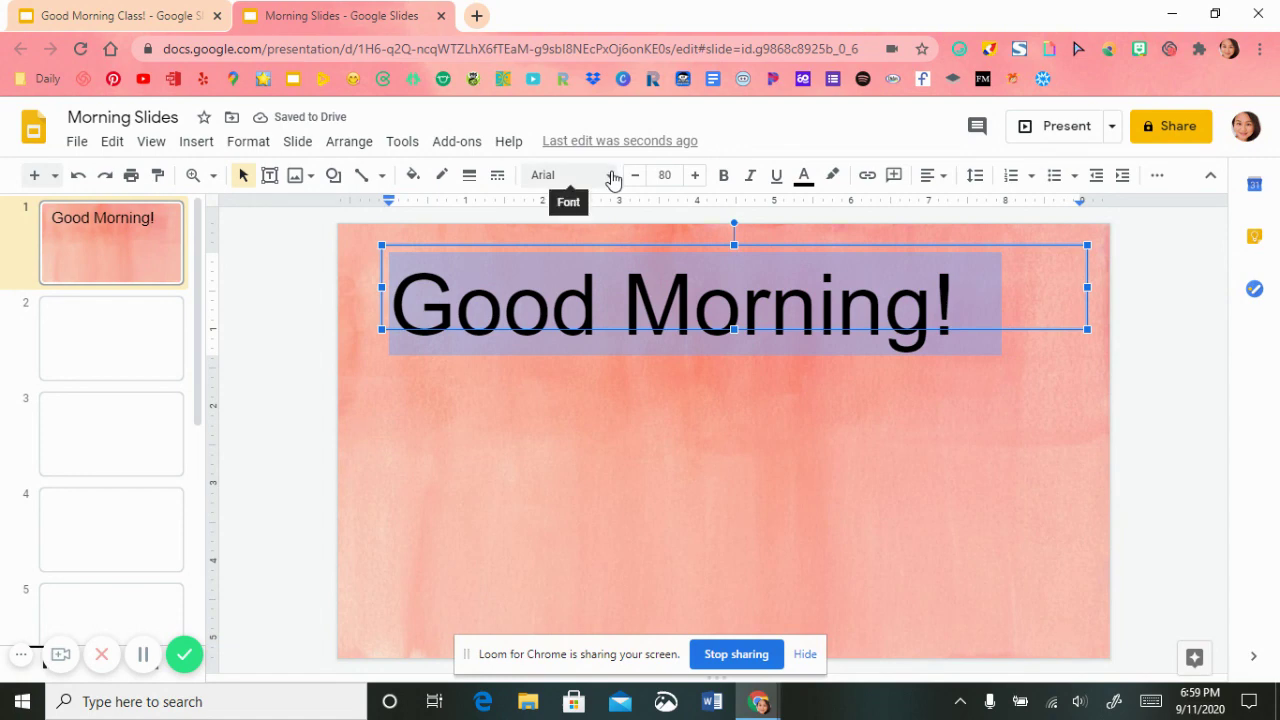
left_click(609, 176)
left_click(600, 287)
left_click_drag(743, 246, 796, 232)
Step: Add a text box below the heading reading "September 14, 2020" at size 70, widened on both sides to fit one line
left_click(269, 175)
left_click_drag(420, 333, 998, 384)
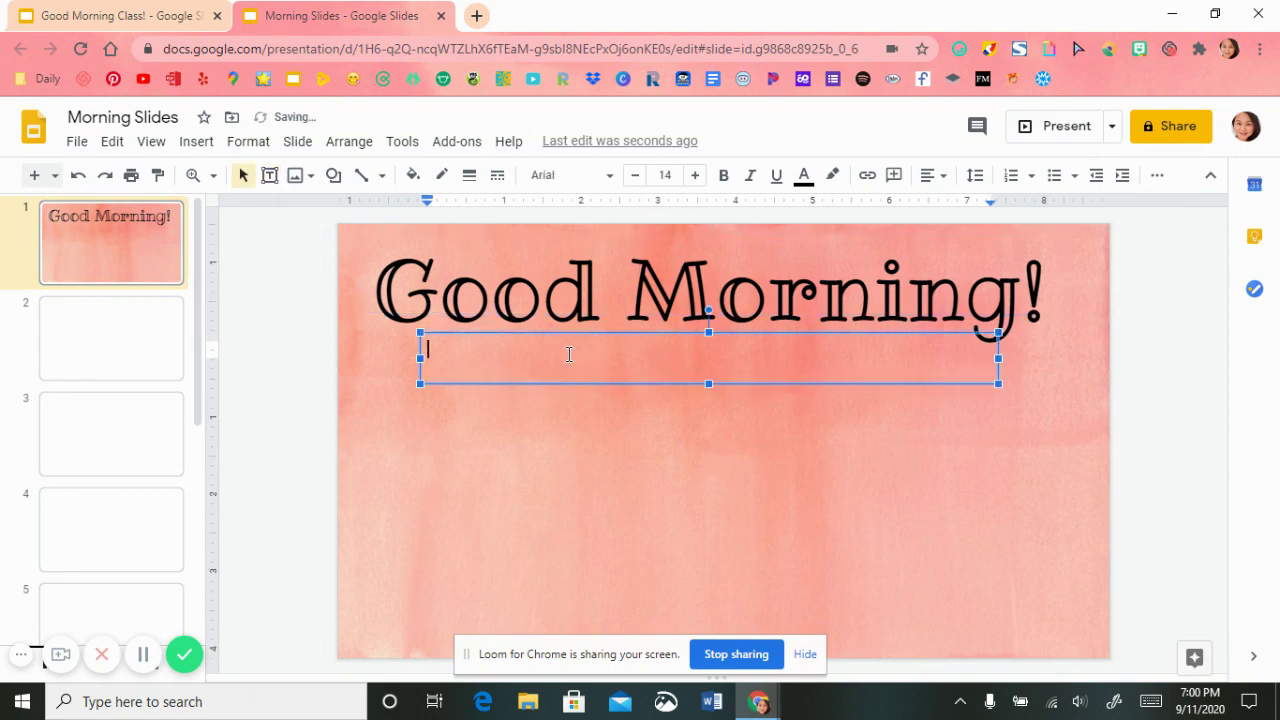
left_click(676, 177)
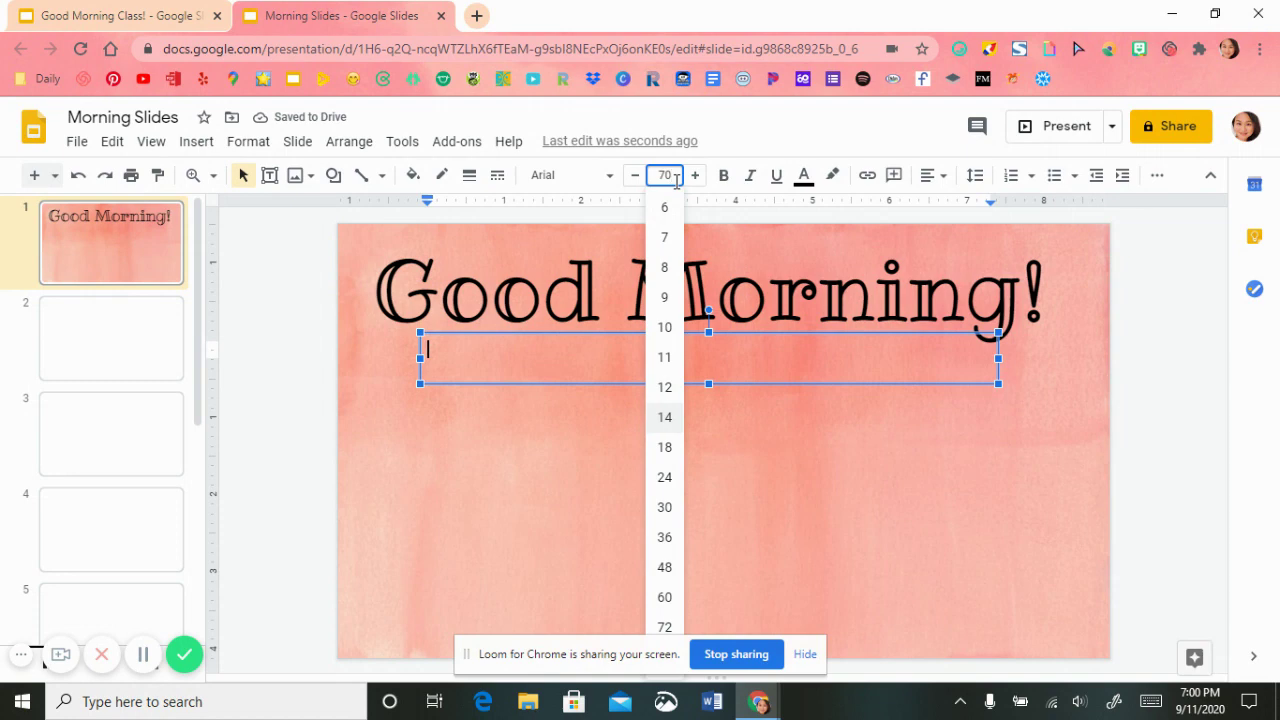
key("Return")
type("September 1")
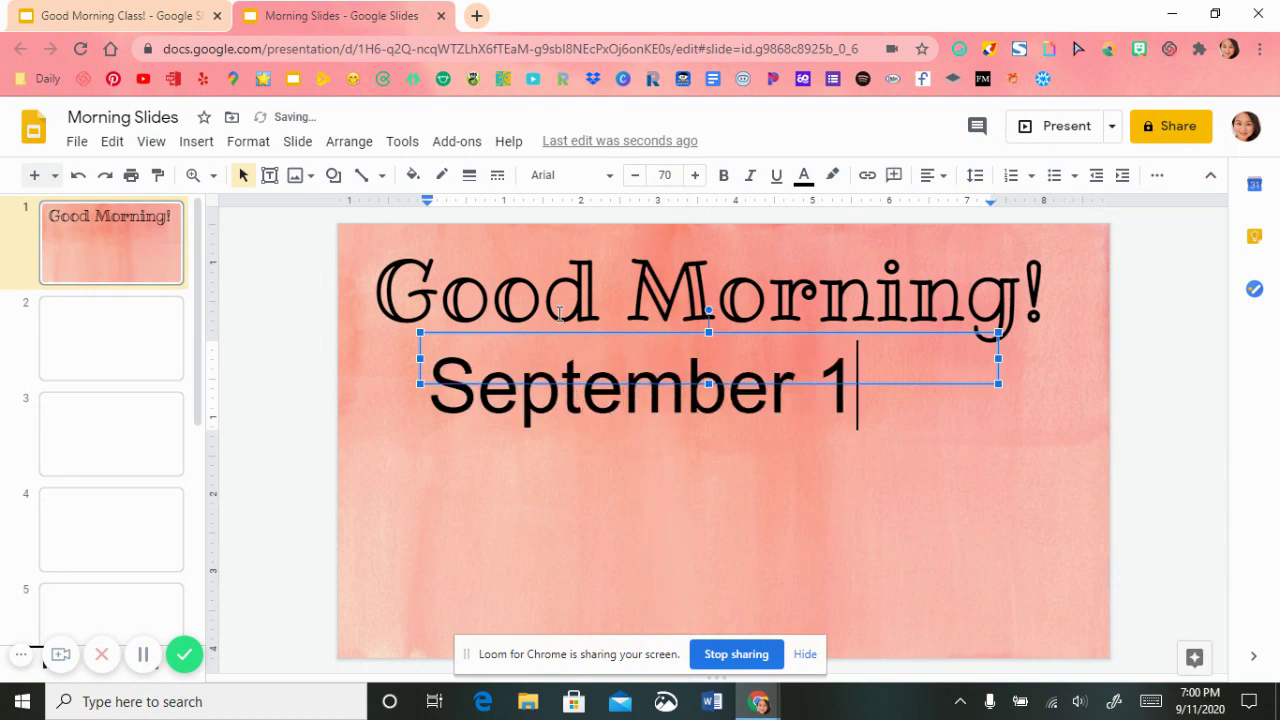
type("4, 2020")
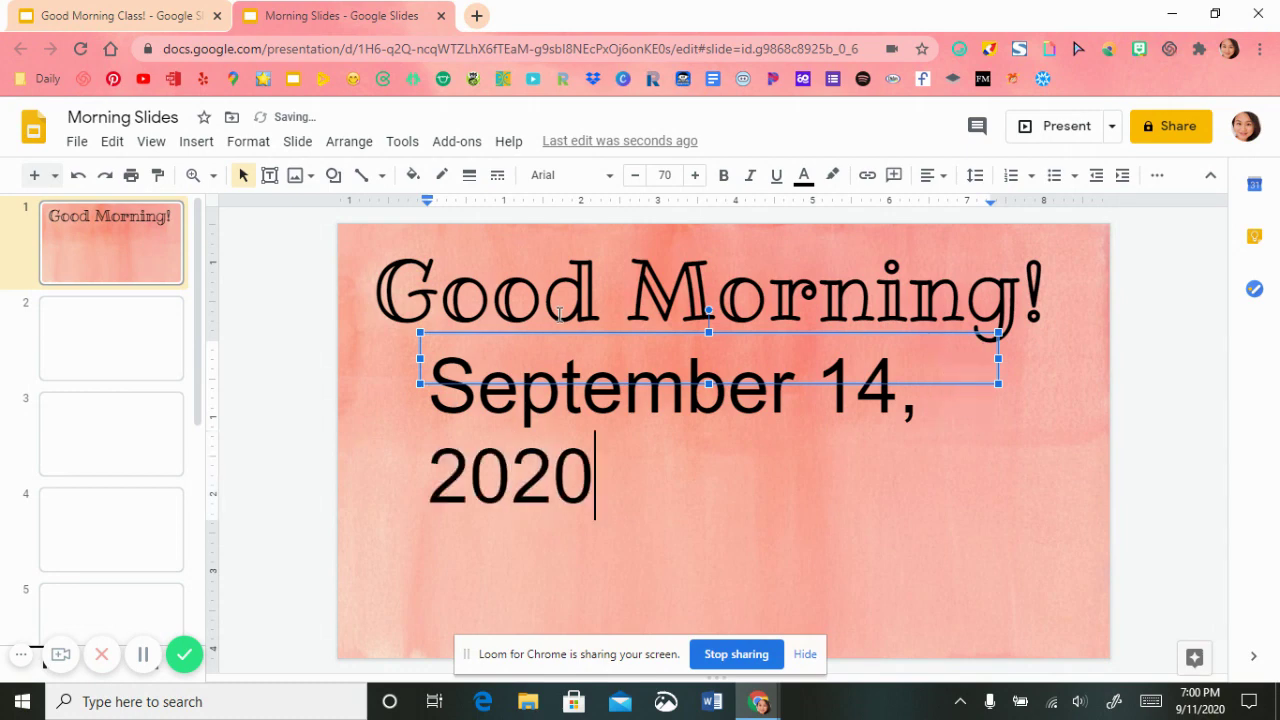
left_click_drag(419, 358, 369, 358)
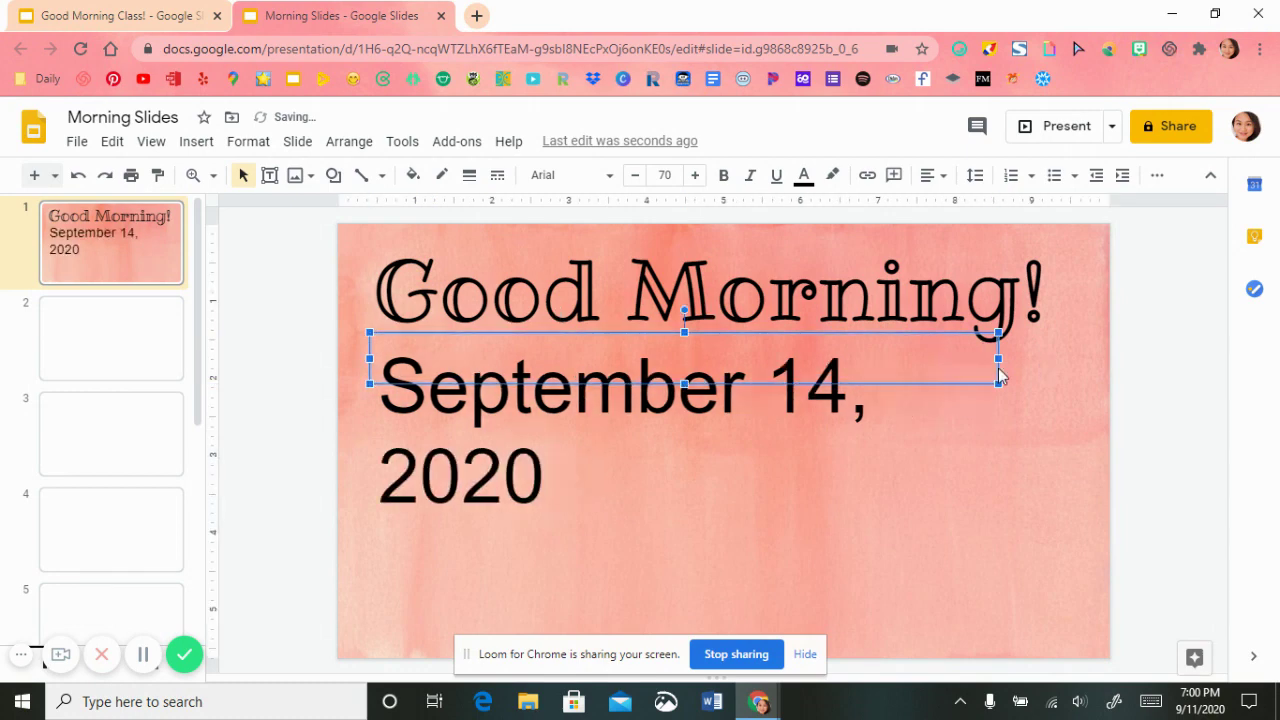
left_click_drag(998, 362, 1079, 362)
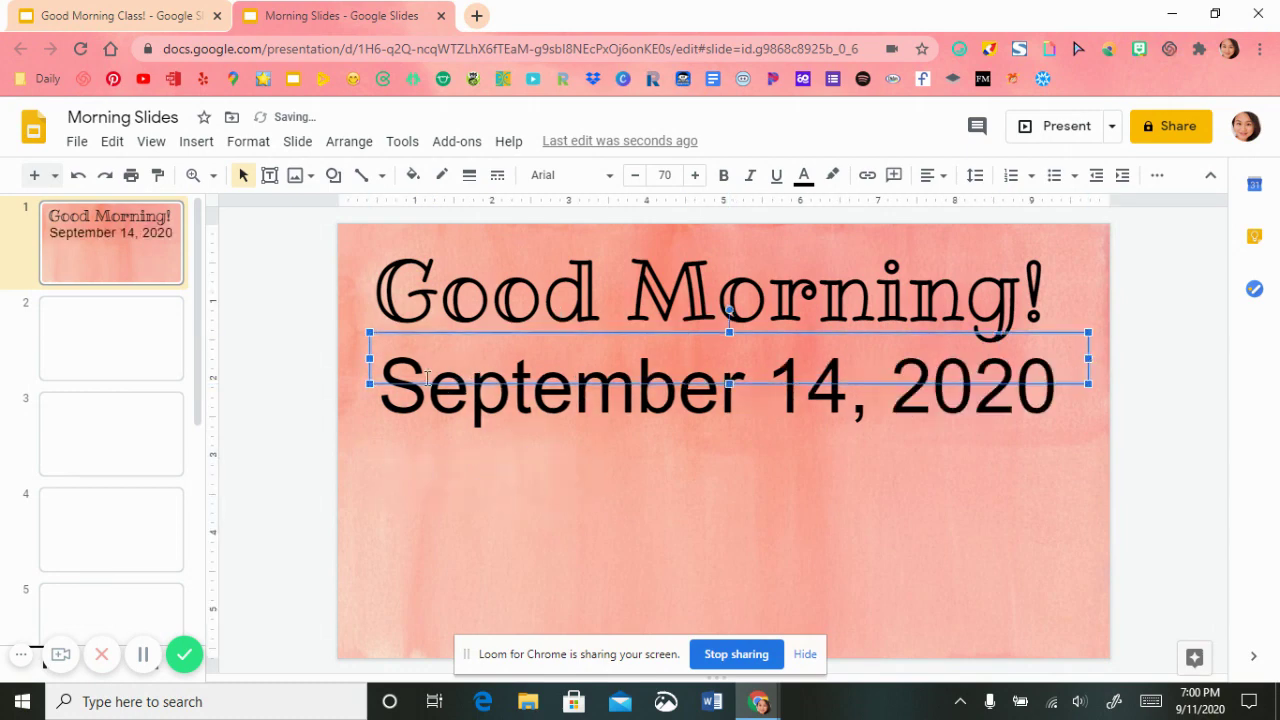
Step: Format the date text in Ribeye Marrow at size 62 and move its box slightly up toward the heading
left_click_drag(380, 385, 1058, 392)
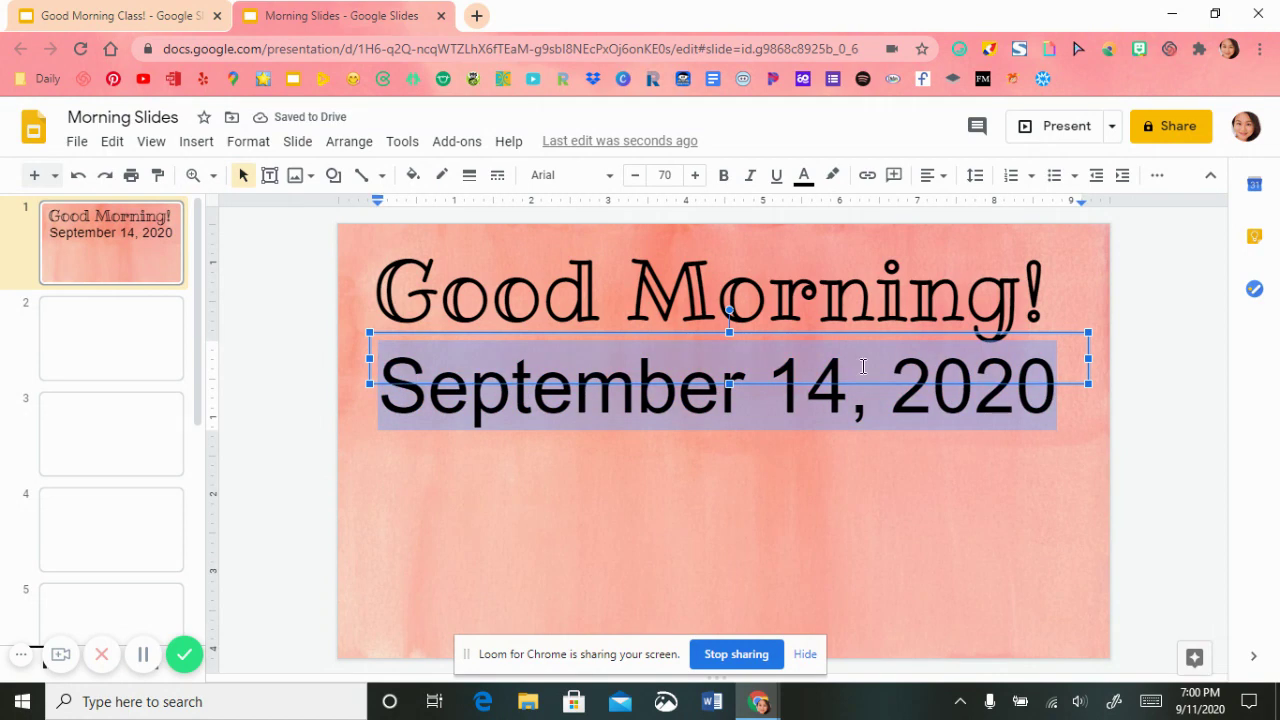
left_click(612, 176)
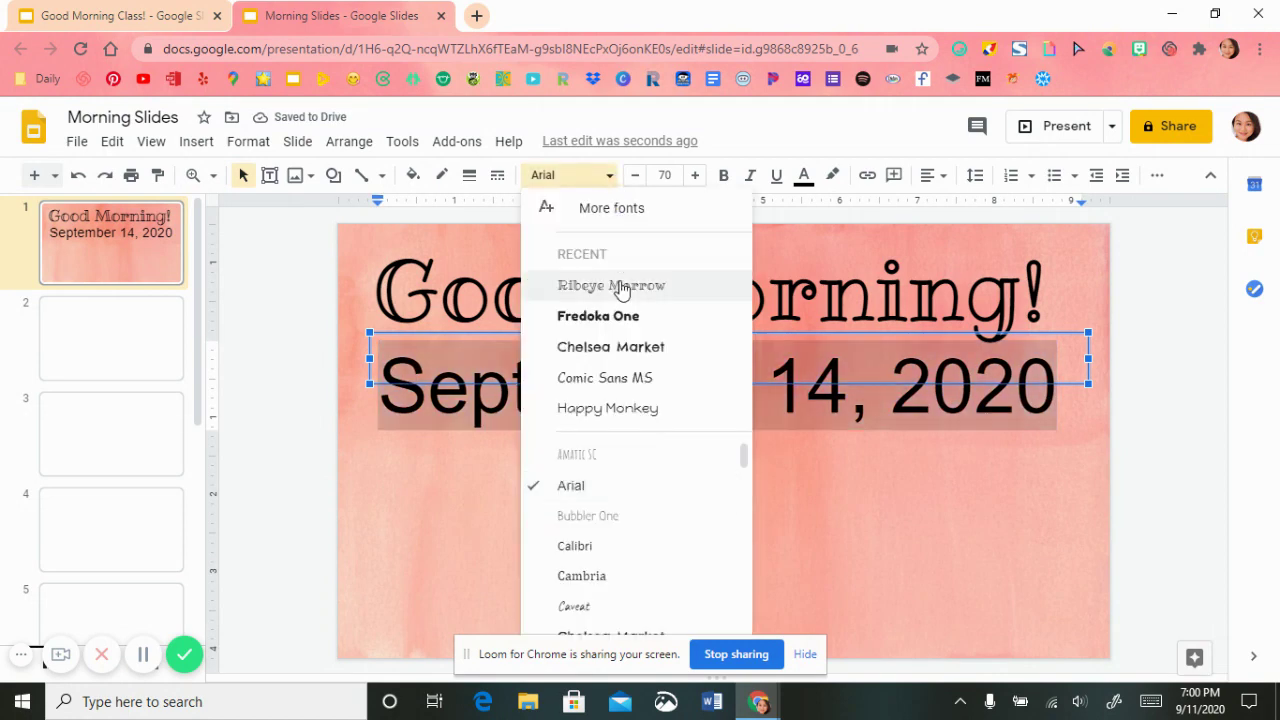
left_click(612, 286)
left_click(635, 176)
left_click(635, 176)
left_click(635, 176)
left_click(635, 176)
left_click(635, 176)
left_click(635, 176)
left_click(635, 176)
left_click(635, 176)
left_click_drag(682, 342, 675, 322)
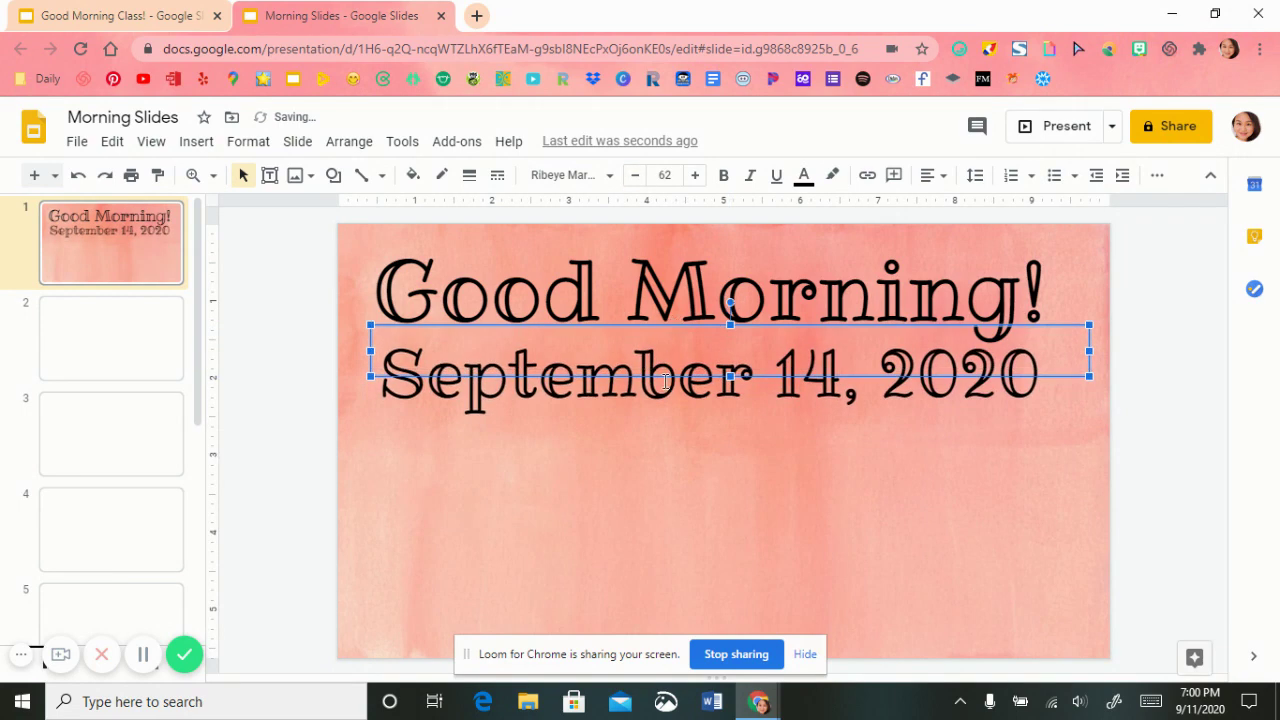
left_click(669, 495)
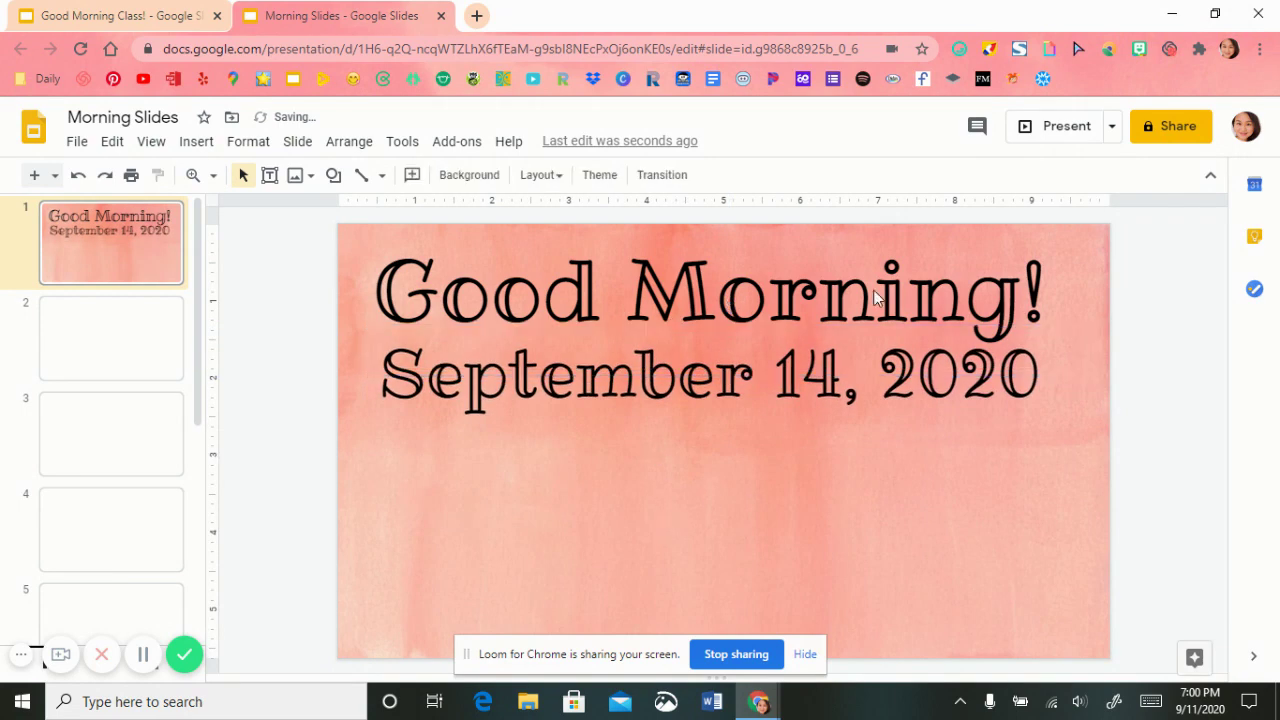
Step: Insert the sunrise "Good Morning" Bitmoji on slide 1 and place it below the date, centred near the bottom edge
left_click(1140, 50)
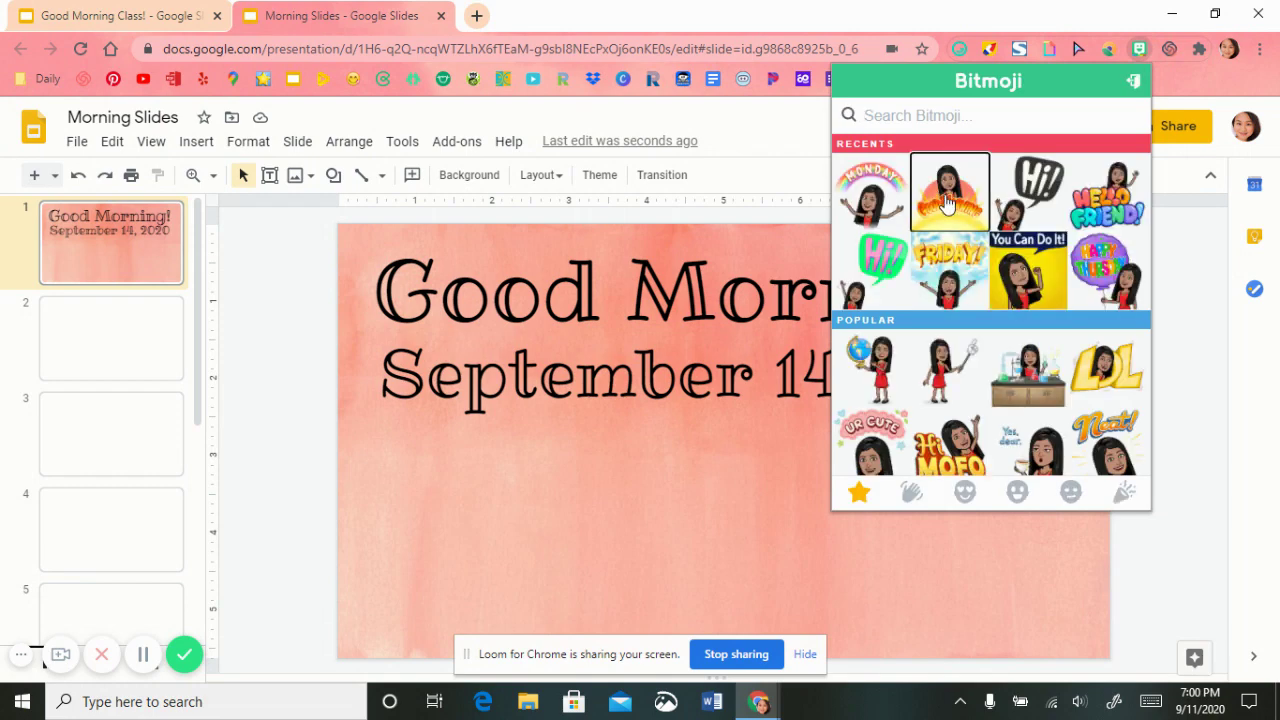
left_click_drag(732, 459, 728, 478)
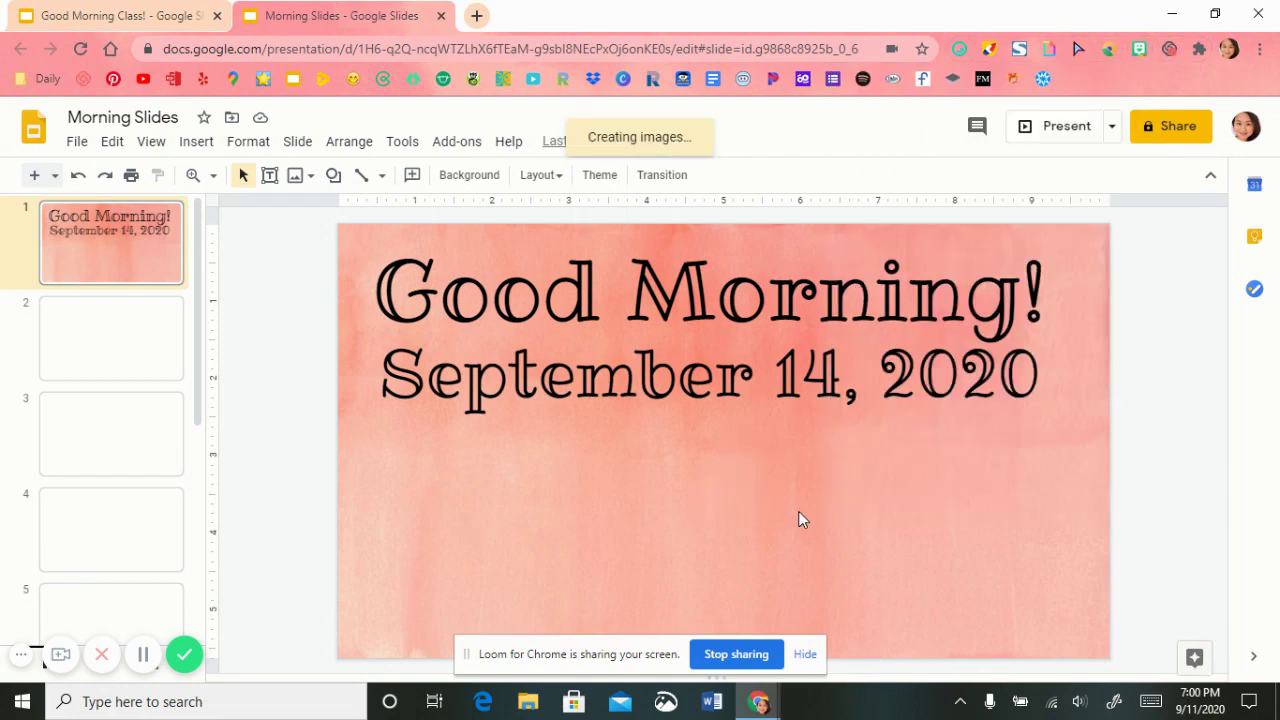
left_click_drag(848, 597, 719, 499)
left_click(1027, 533)
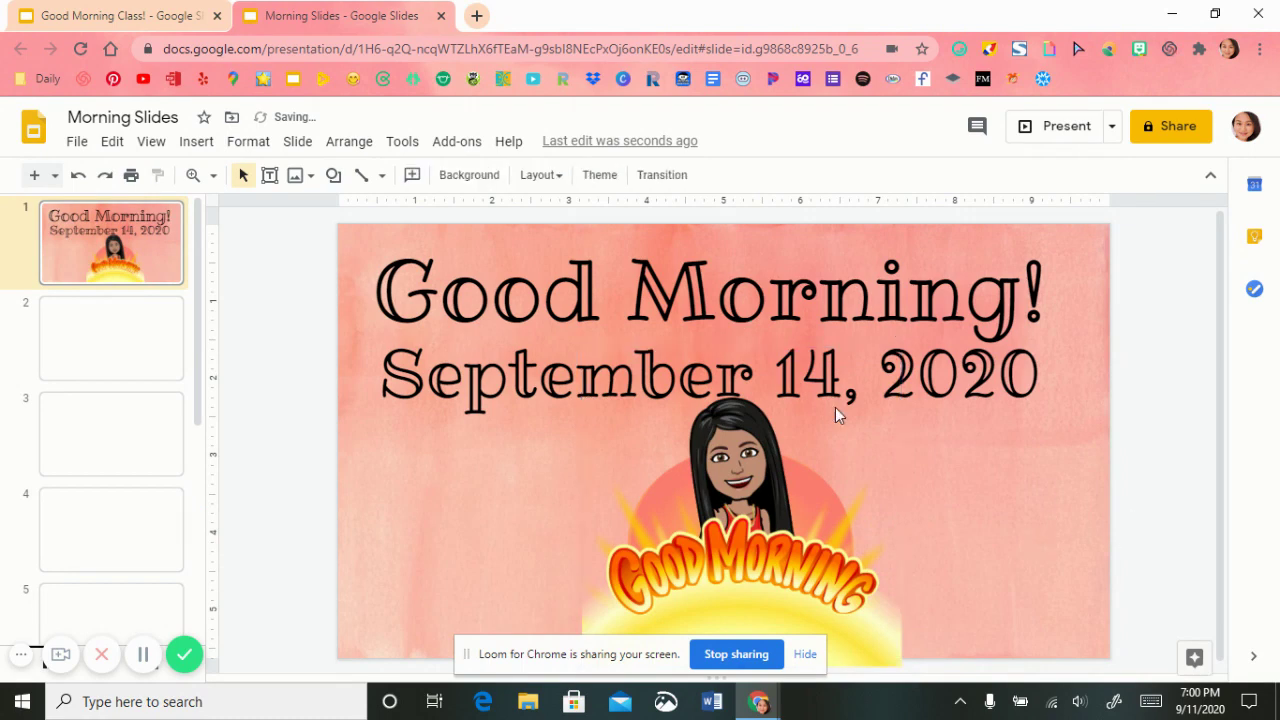
Step: Set slide 2's background to the purple gradient watercolor image from the "watercolor background" Google image search
left_click(110, 330)
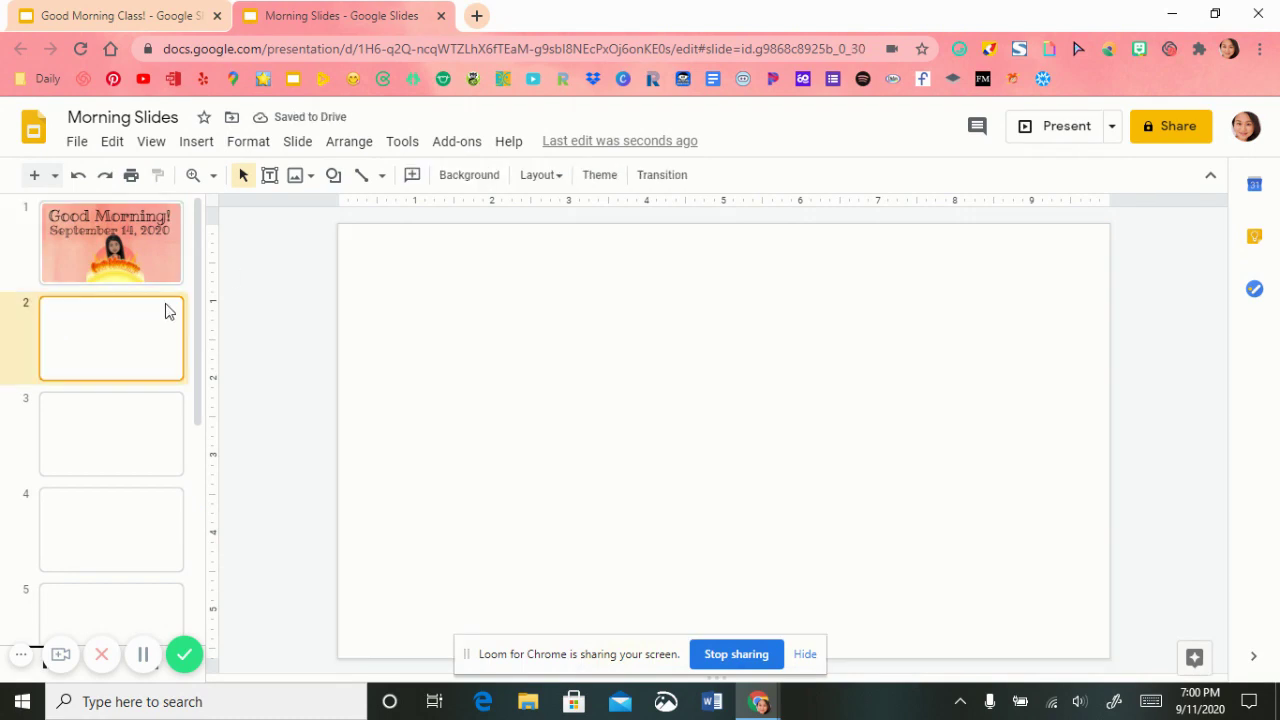
left_click(485, 176)
left_click(725, 392)
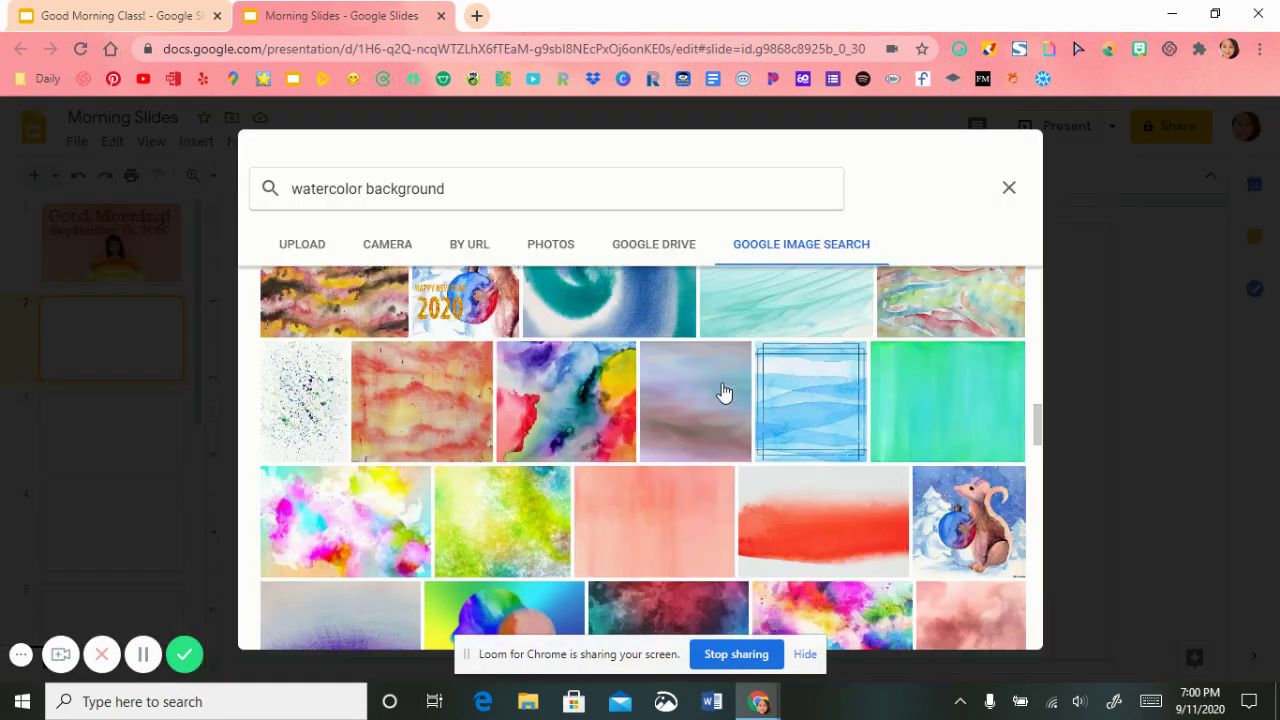
left_click_drag(1038, 430, 1038, 481)
left_click(577, 444)
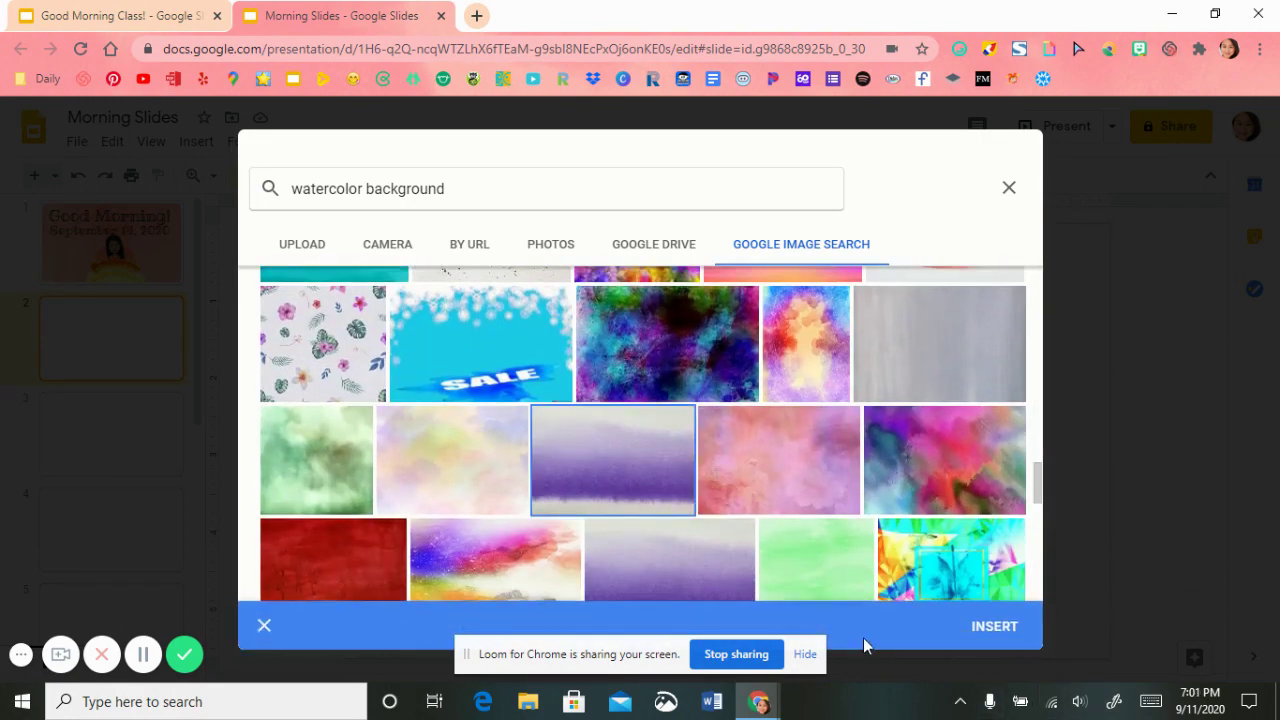
left_click(1016, 632)
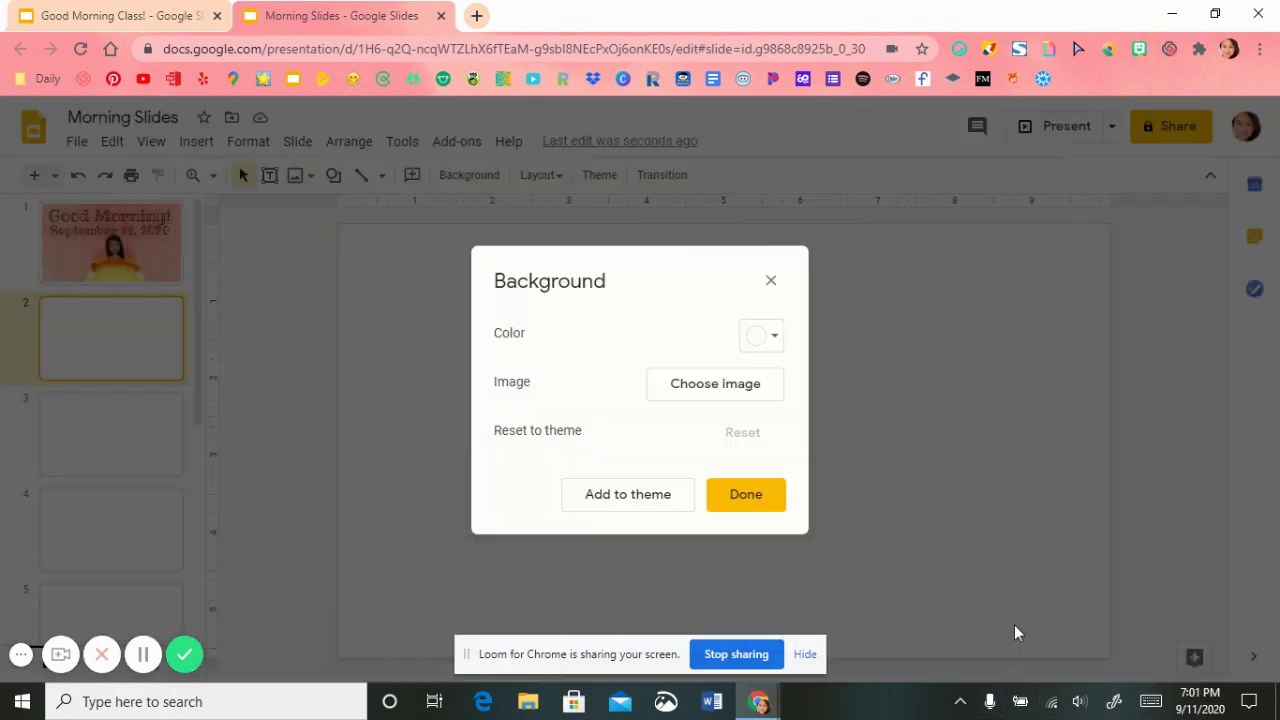
left_click(757, 503)
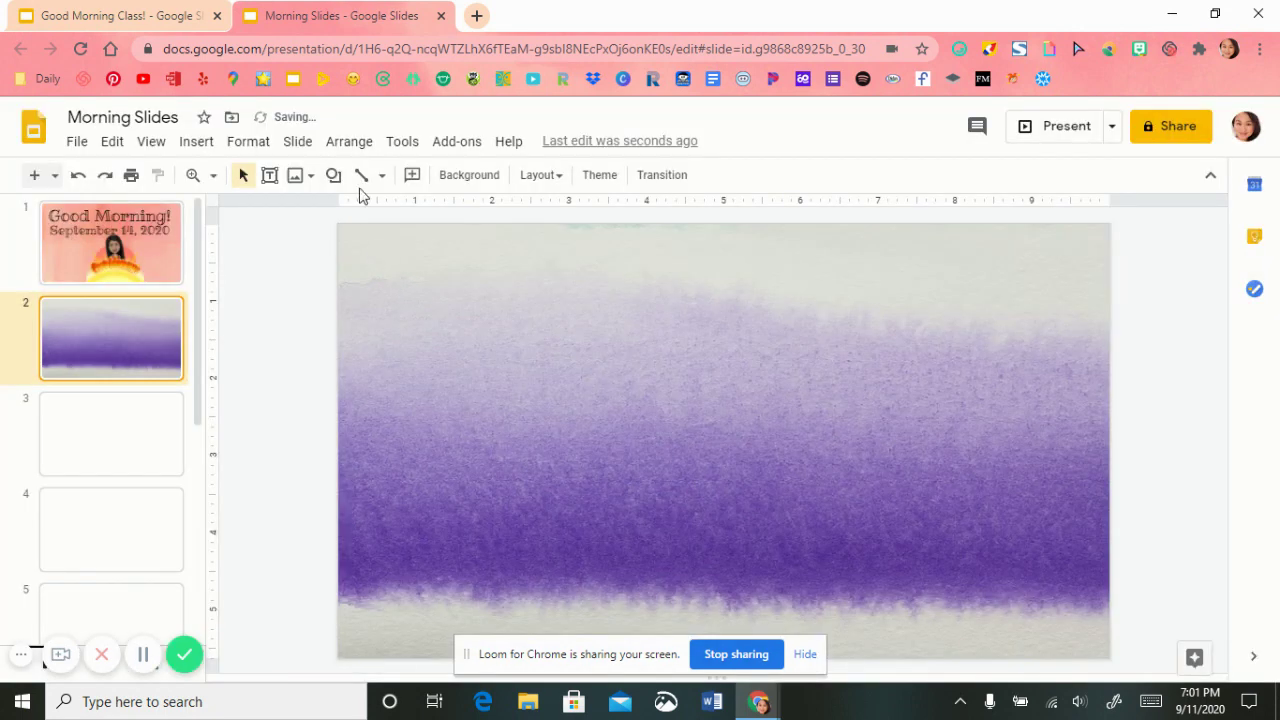
Step: Add a wide text box across the top of slide 2 reading "Materials Needed" at font size 70
left_click(269, 175)
left_click_drag(386, 244, 1071, 305)
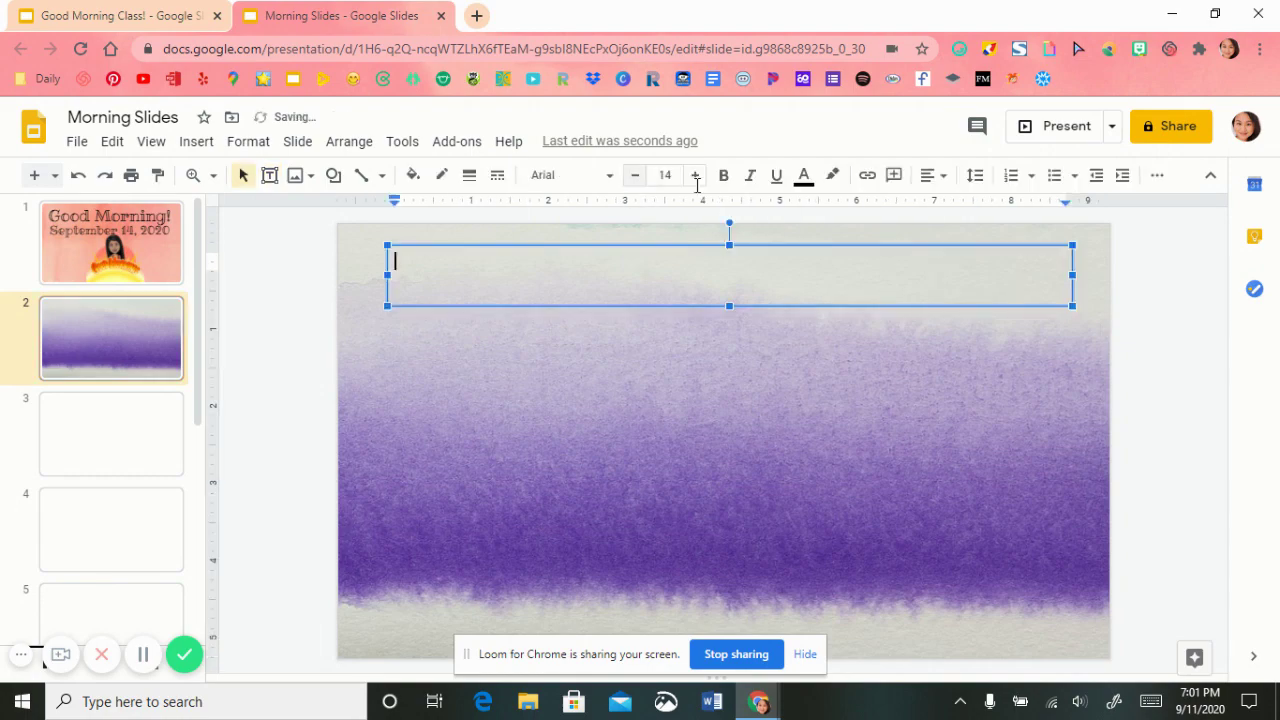
left_click(679, 175)
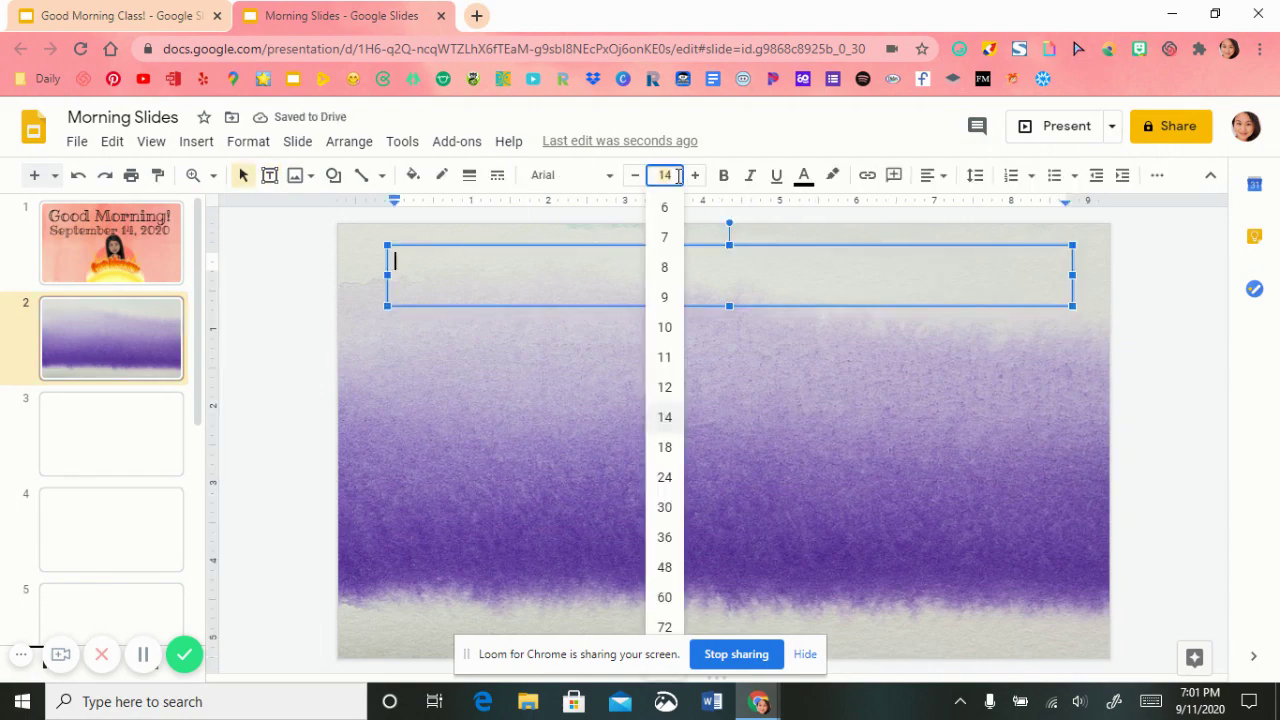
key("Return")
type("Mater")
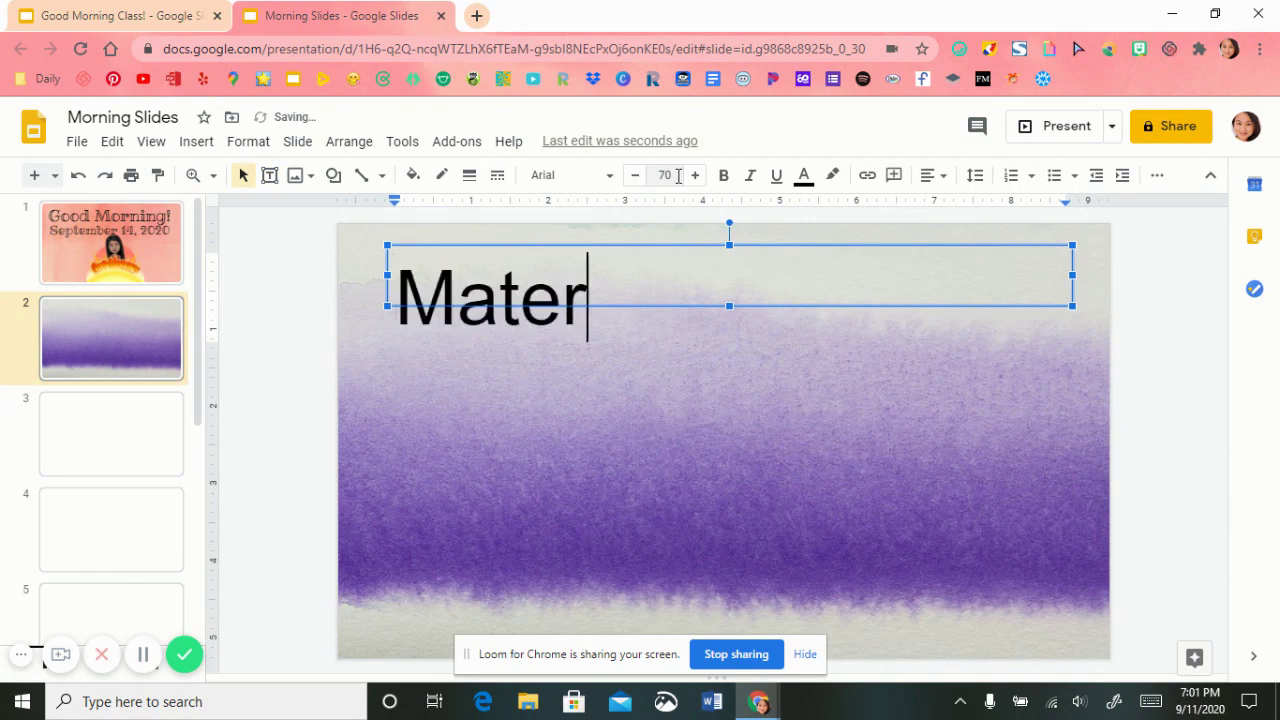
type("ials Needed")
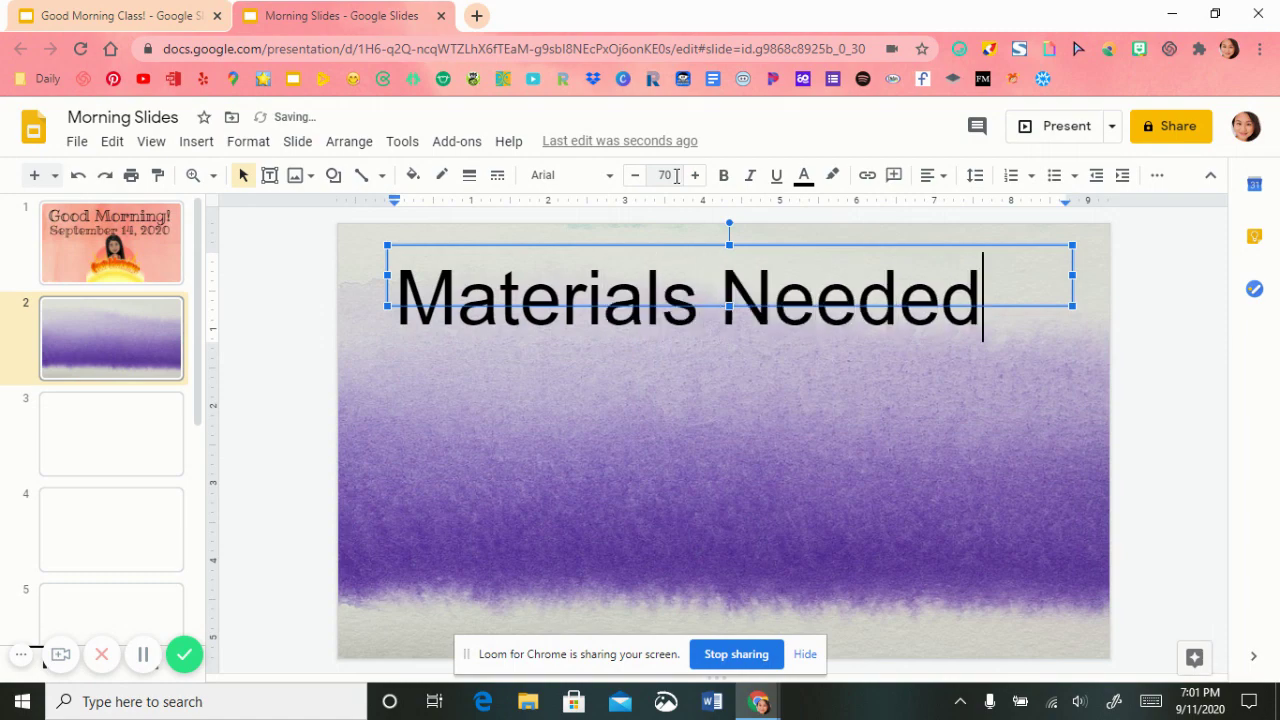
Step: Set the "Materials Needed" heading in the Fredoka One font and move its text box slightly up
left_click_drag(397, 296, 1116, 348)
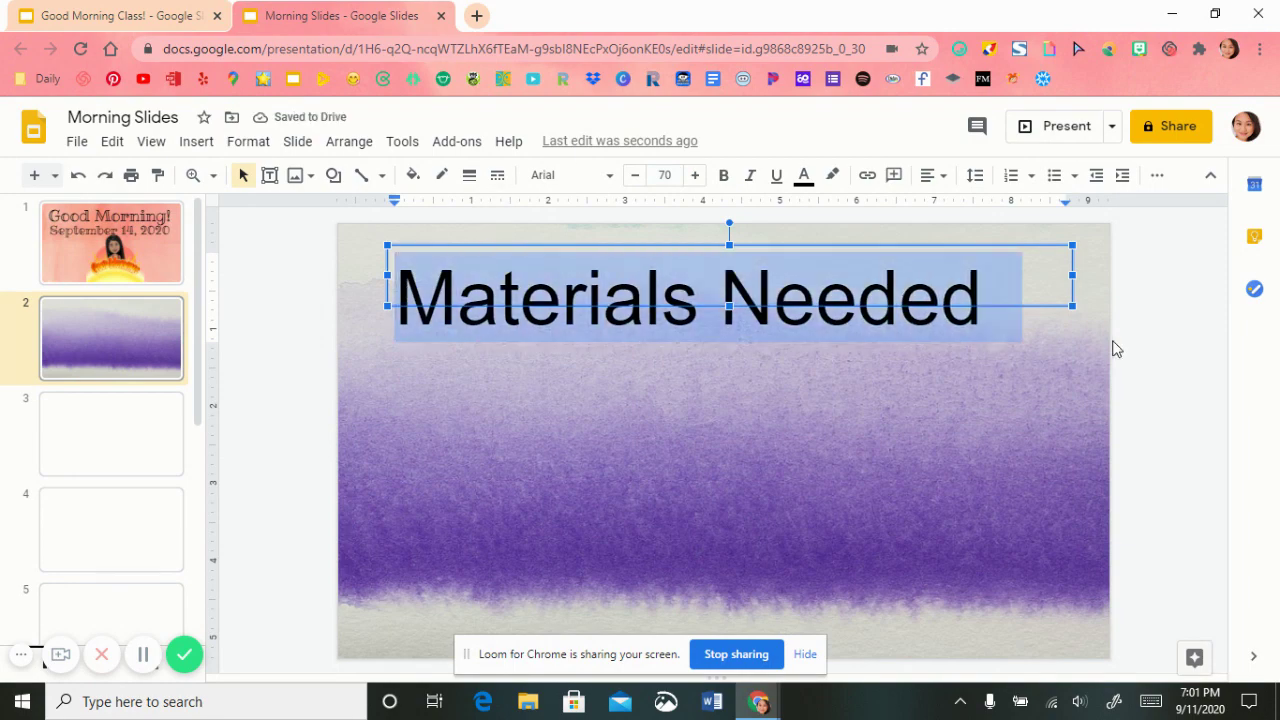
left_click(607, 184)
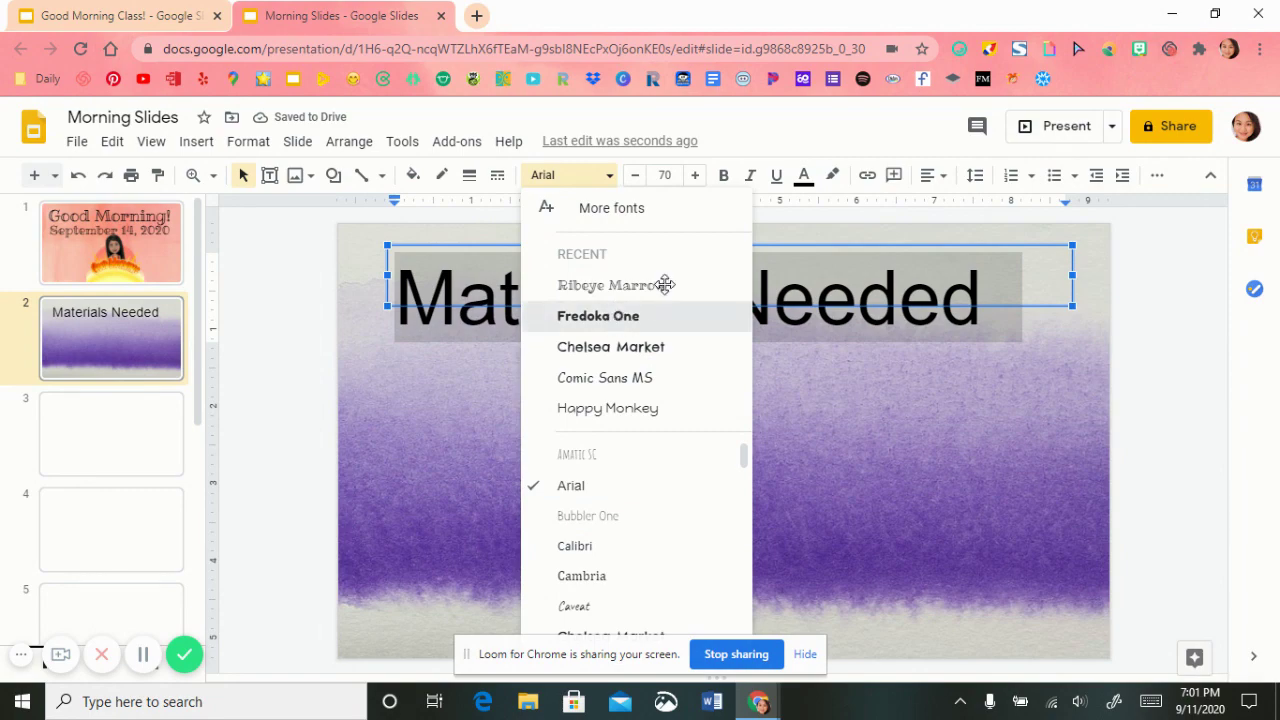
left_click(625, 311)
left_click_drag(766, 248, 773, 232)
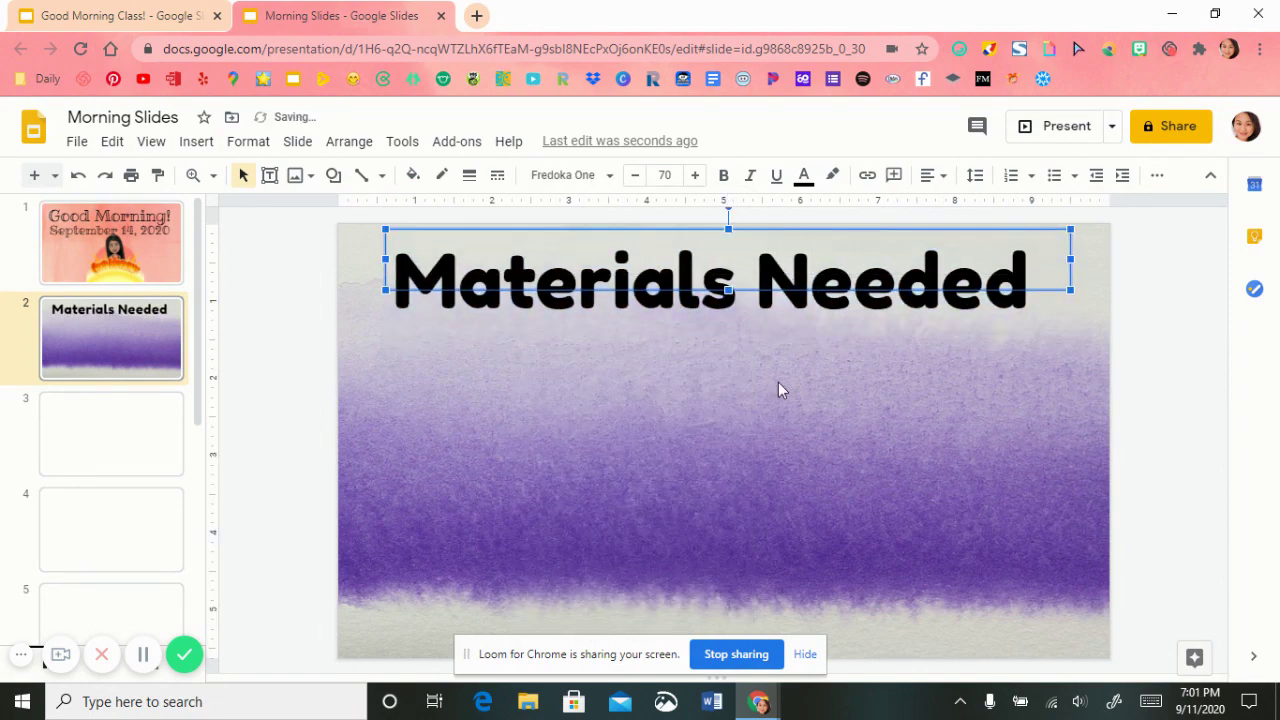
left_click(778, 382)
Step: Insert the NP_ClipArt_BacktoSchool_Pencil picture from the computer's Pictures folder onto slide 2
left_click(196, 141)
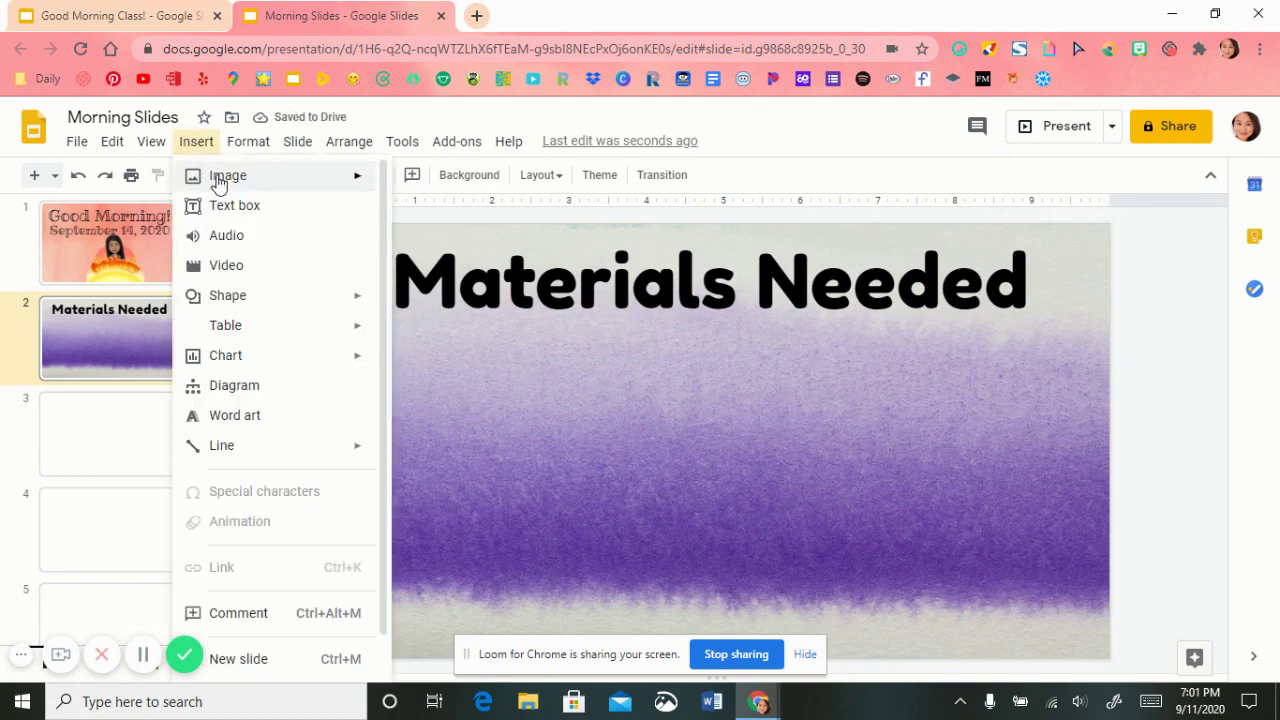
mouse_move(219, 183)
left_click(435, 184)
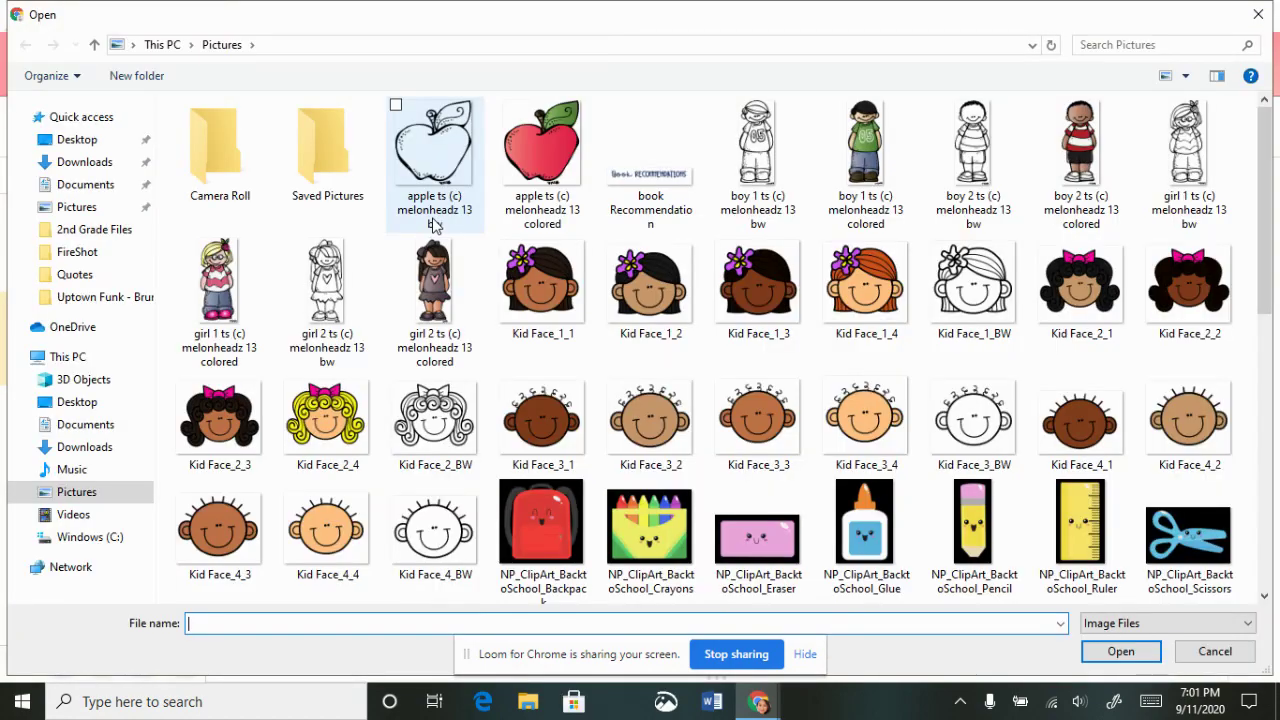
left_click(973, 530)
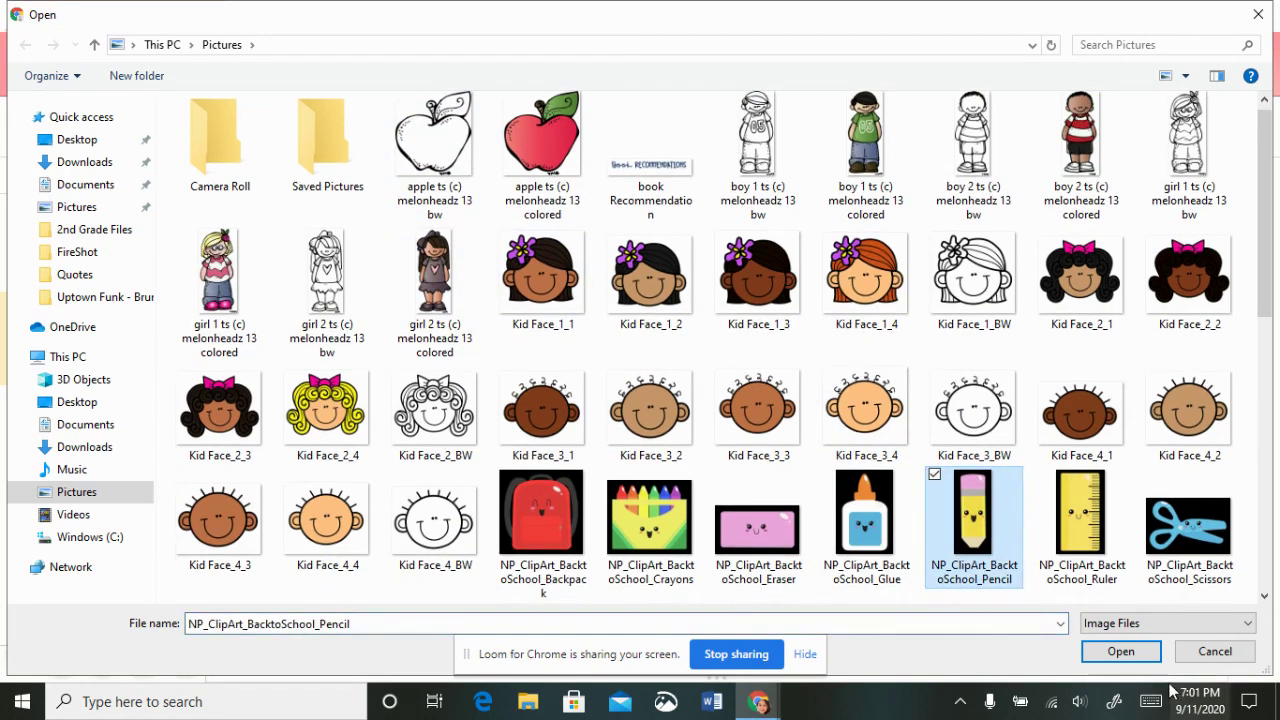
left_click(1140, 652)
Step: Shrink the pencil image, tilt it so the tip points down to the right, and place it below the heading's left part
mouse_move(390, 431)
left_mouse_down()
mouse_move(517, 426)
mouse_move(525, 341)
left_mouse_up()
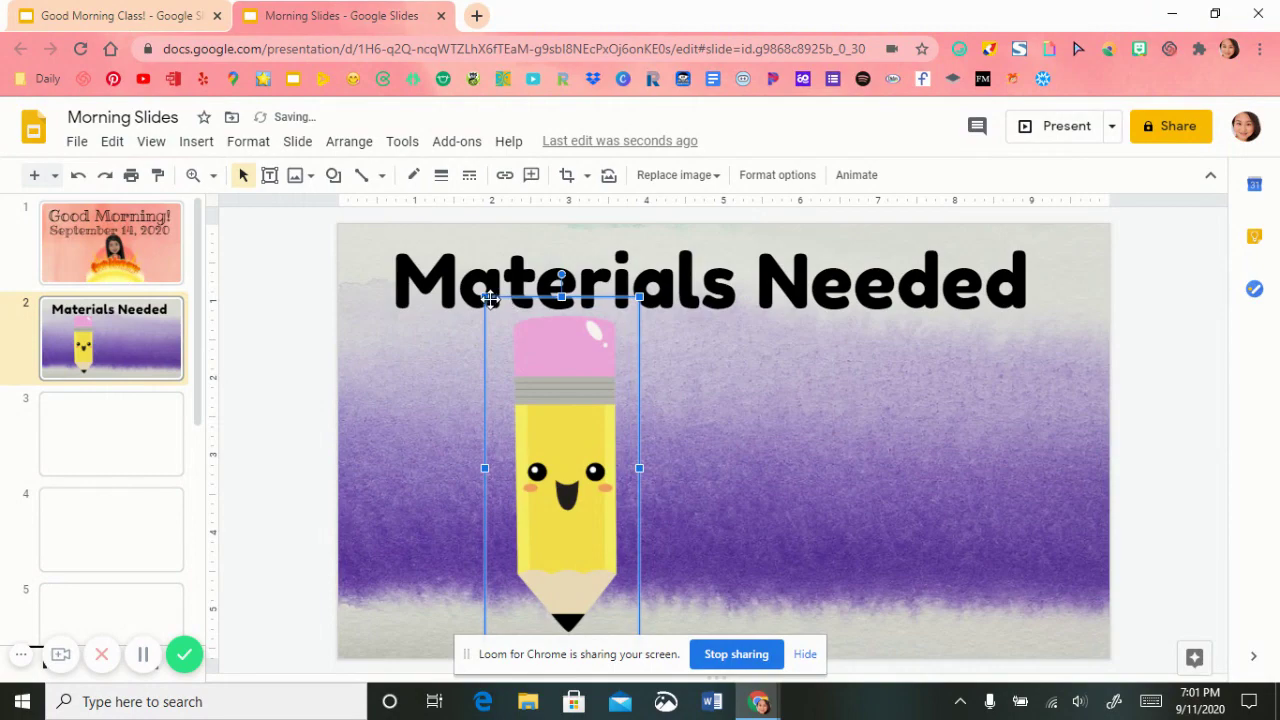
left_click_drag(489, 298, 417, 371)
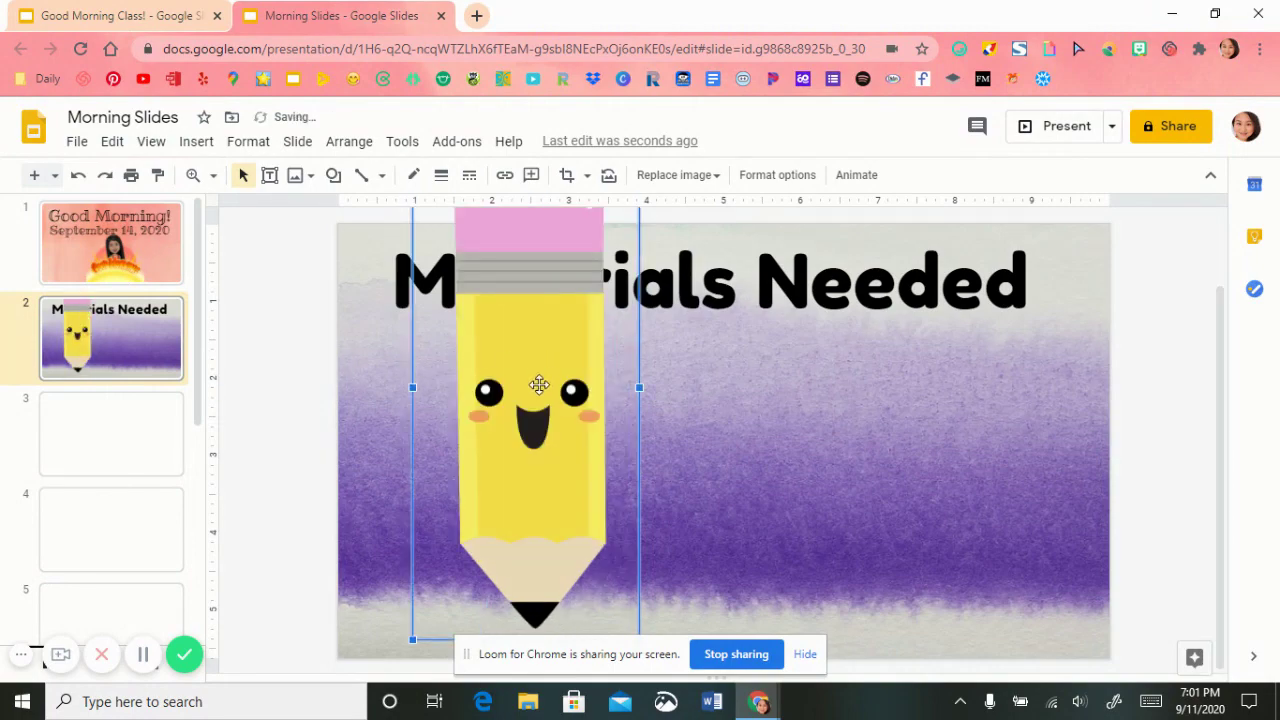
left_click_drag(539, 373, 543, 446)
left_click_drag(421, 237, 546, 434)
mouse_move(600, 500)
left_mouse_down()
mouse_move(569, 417)
mouse_move(545, 404)
left_mouse_up()
mouse_move(503, 345)
left_mouse_down()
mouse_move(523, 389)
mouse_move(540, 363)
mouse_move(493, 366)
left_mouse_up()
left_click_drag(540, 443, 503, 381)
left_click(688, 424)
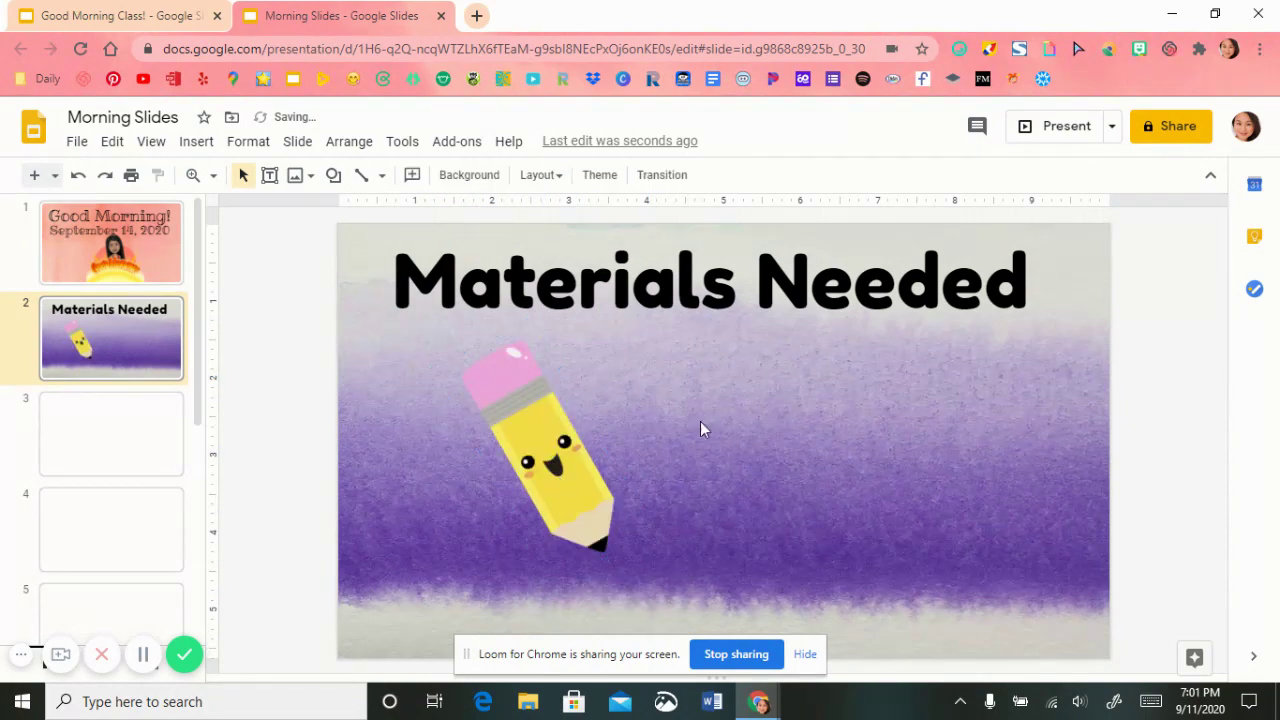
Step: Insert the NP_ClipArt_BacktoSchool_Crayons picture from the computer, shrink it and place it below the word "Needed"
left_click(198, 142)
mouse_move(283, 180)
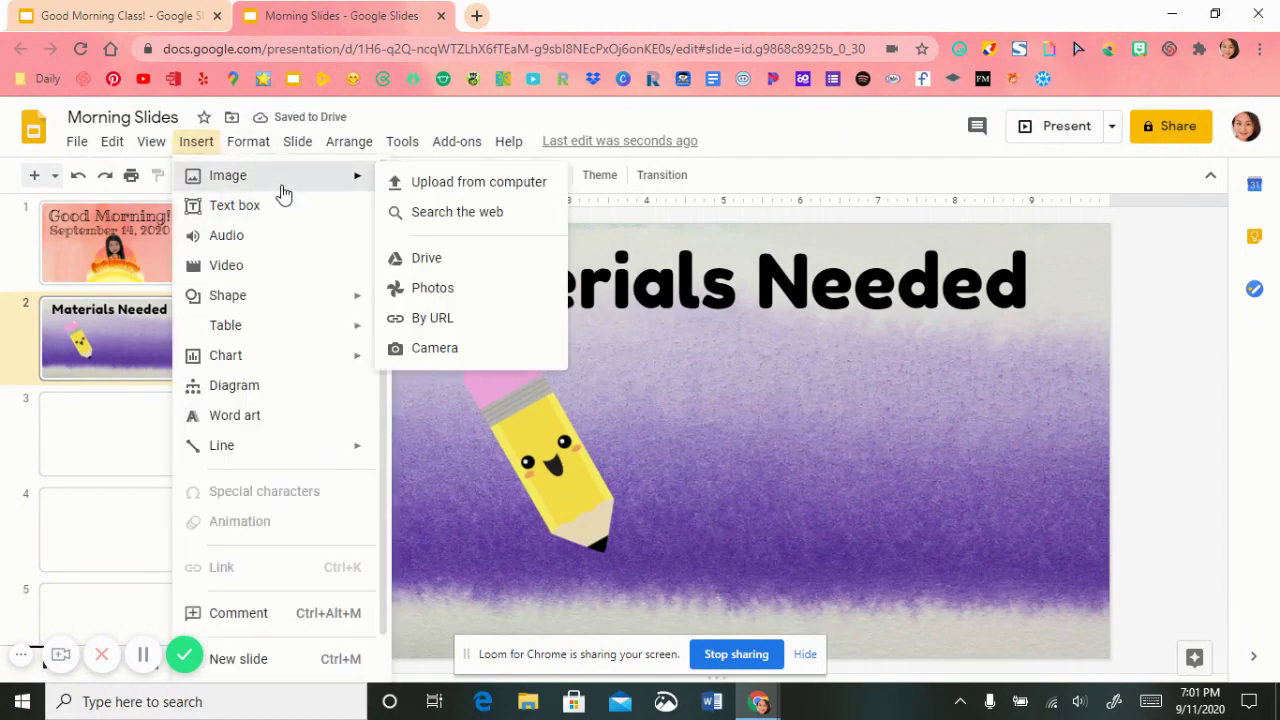
left_click(422, 183)
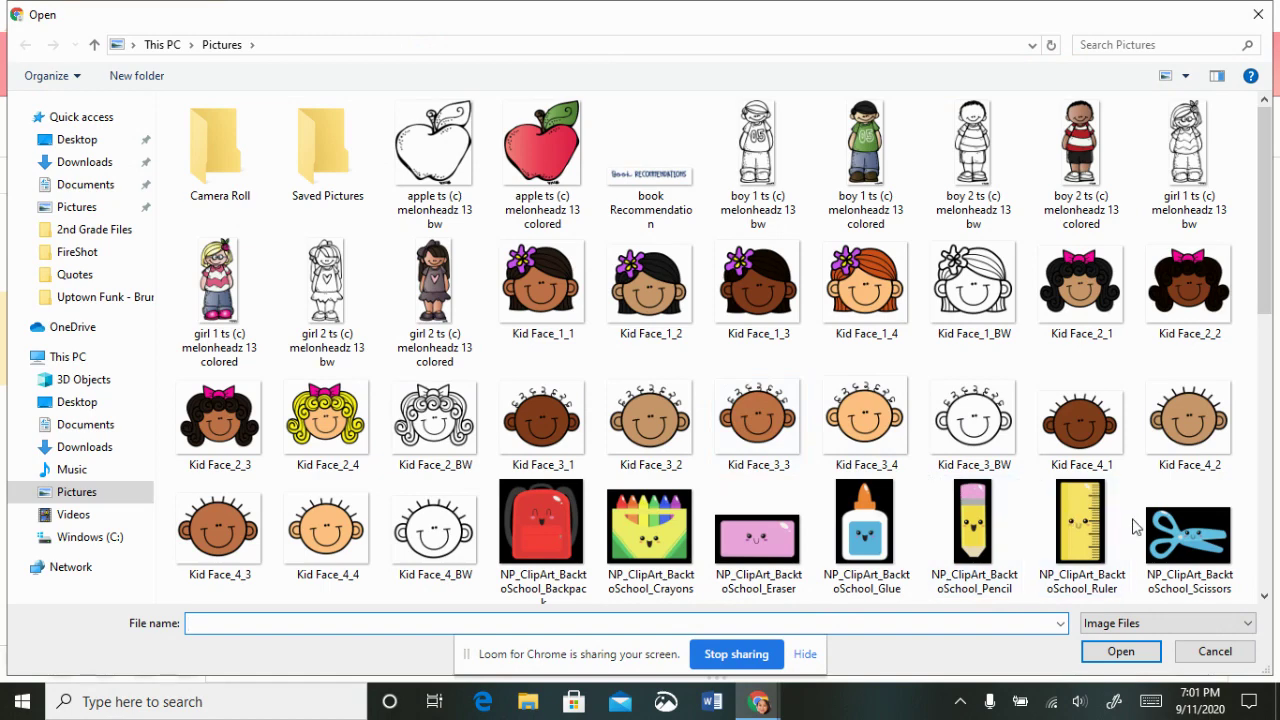
left_click(677, 520)
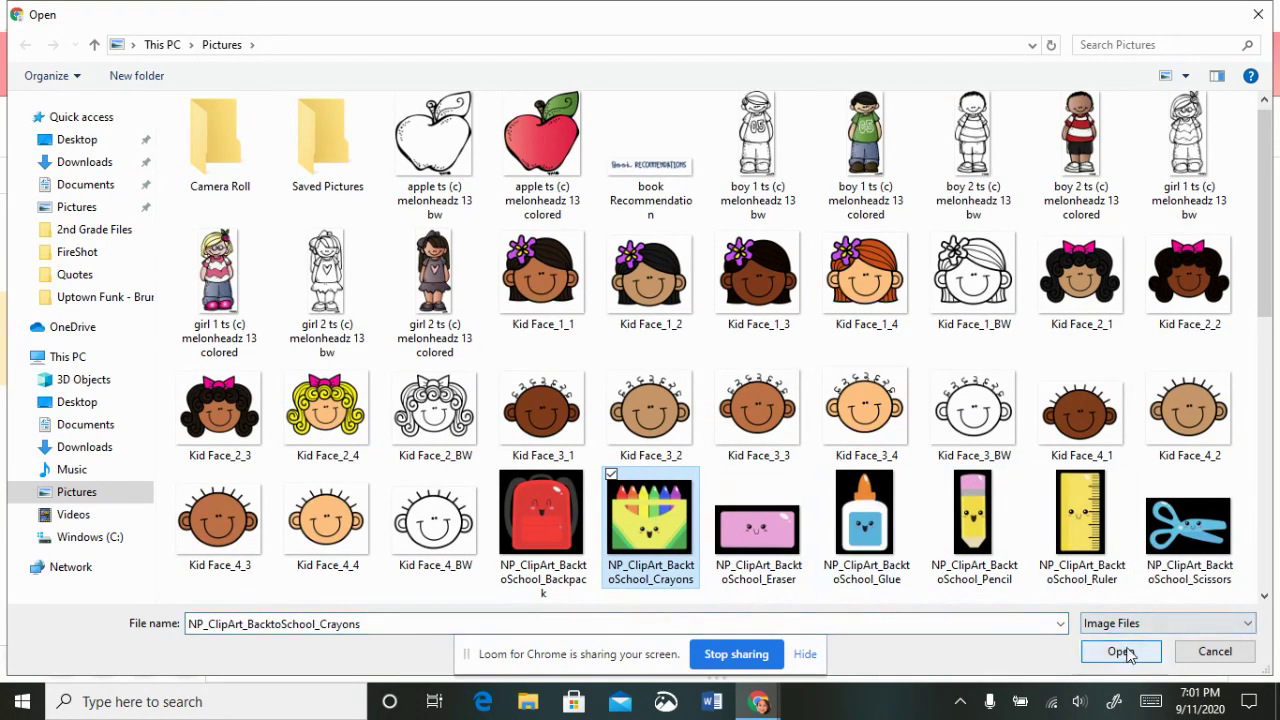
left_click(1121, 651)
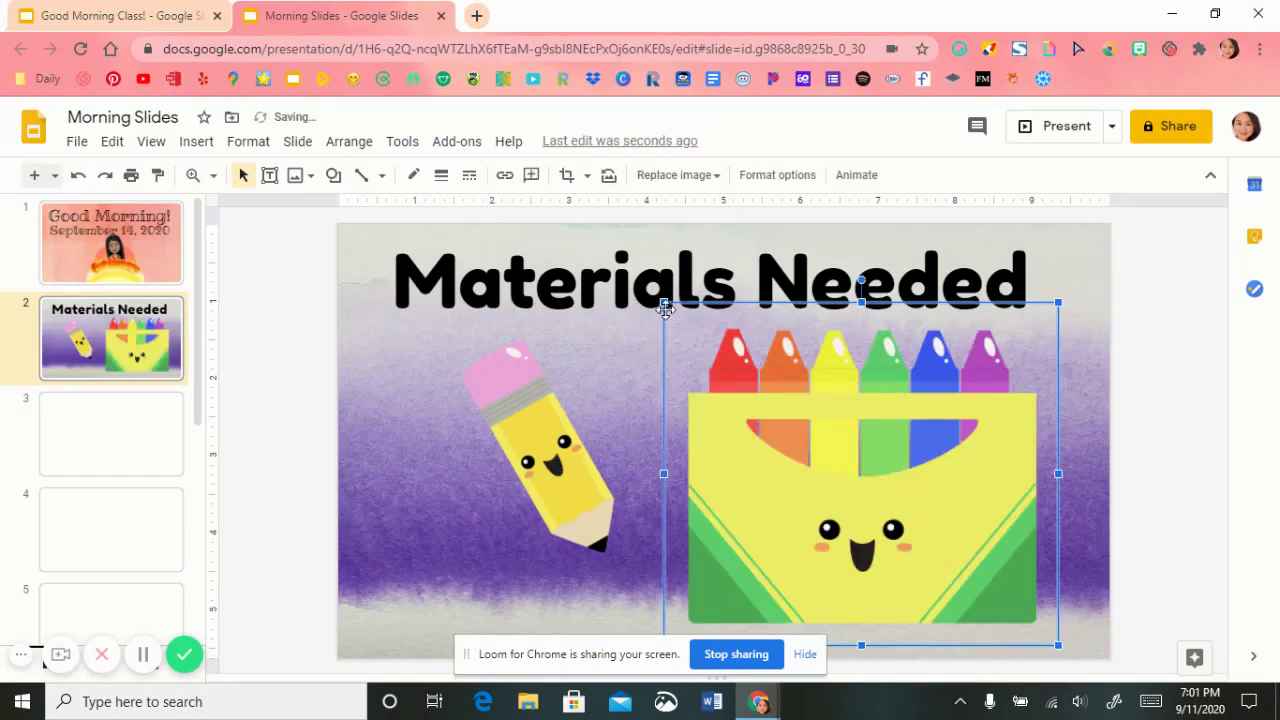
left_click_drag(664, 302, 823, 441)
left_click_drag(955, 512, 961, 409)
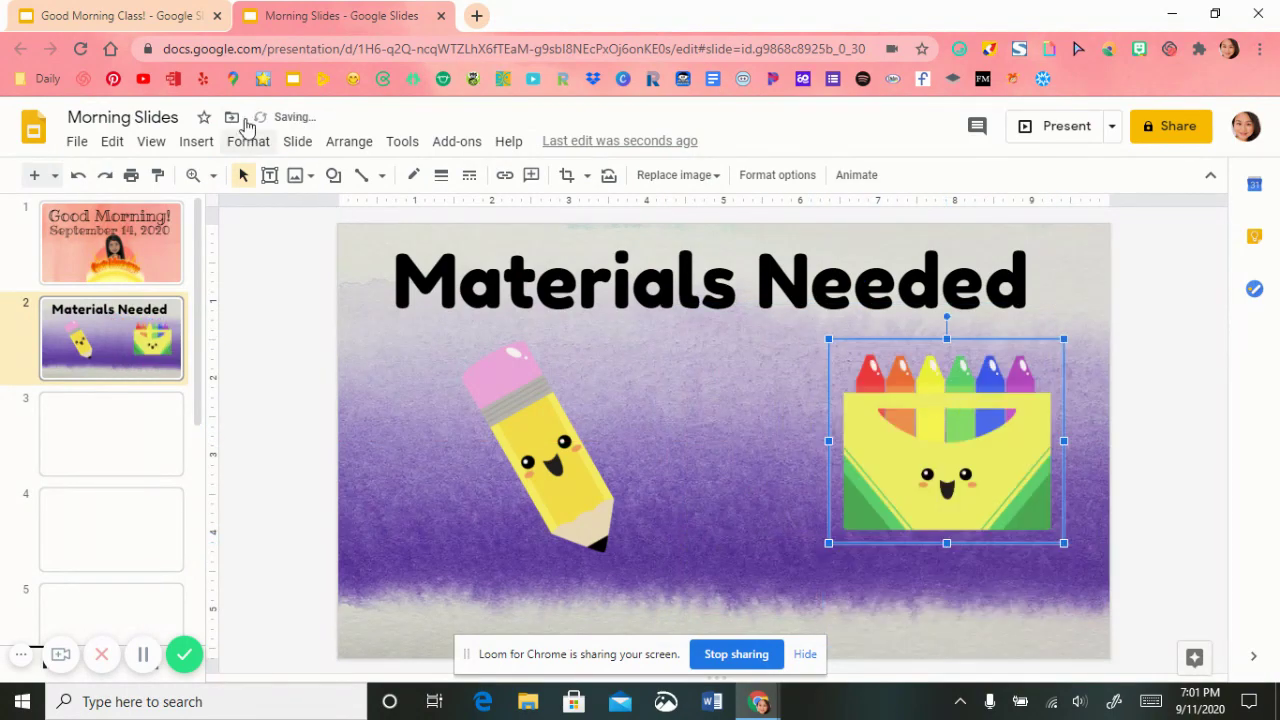
Step: Insert the NP_ClipArt_BacktoSchool_Eraser picture from the computer, shrink it and place it between the pencil and the crayons
left_click(205, 142)
mouse_move(285, 180)
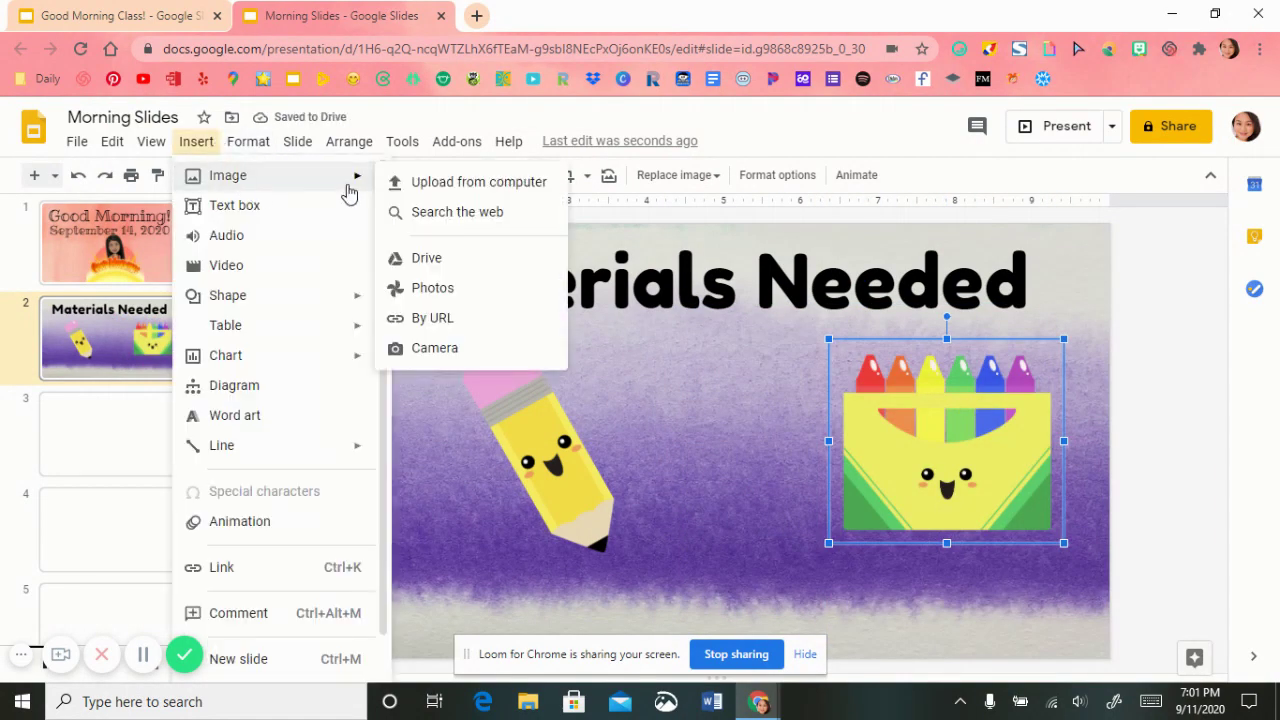
left_click(456, 190)
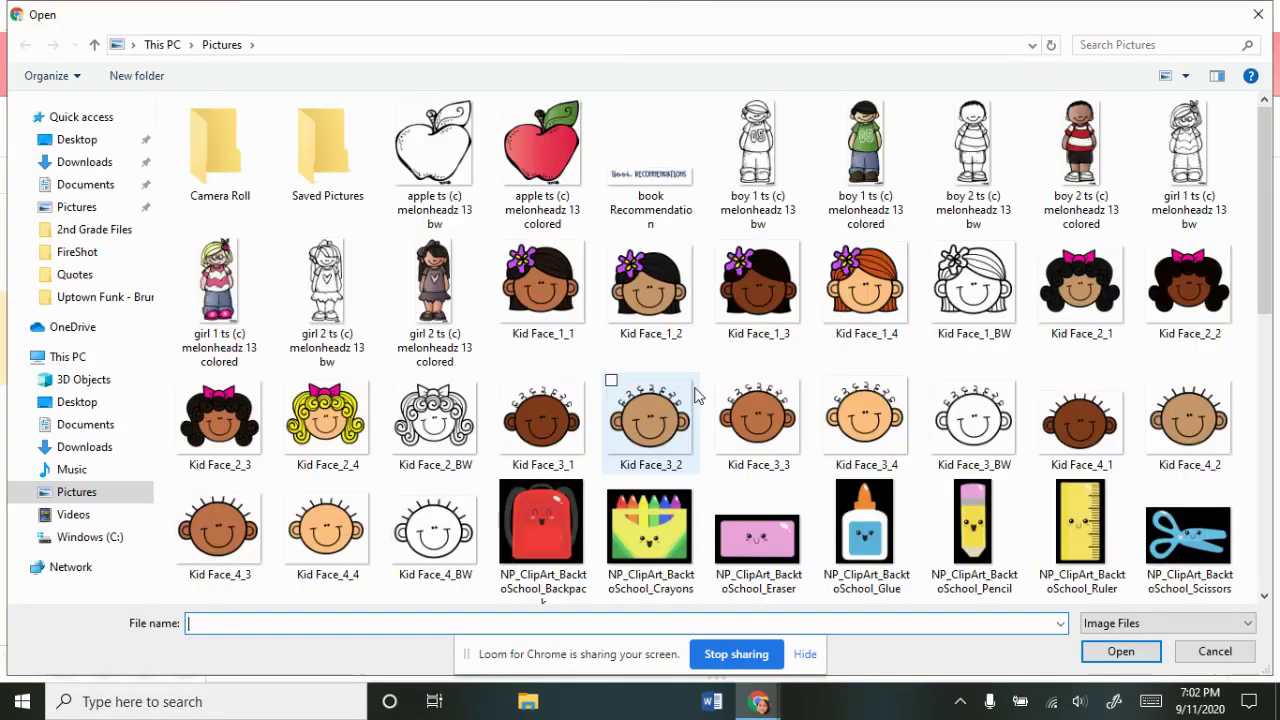
left_click(778, 528)
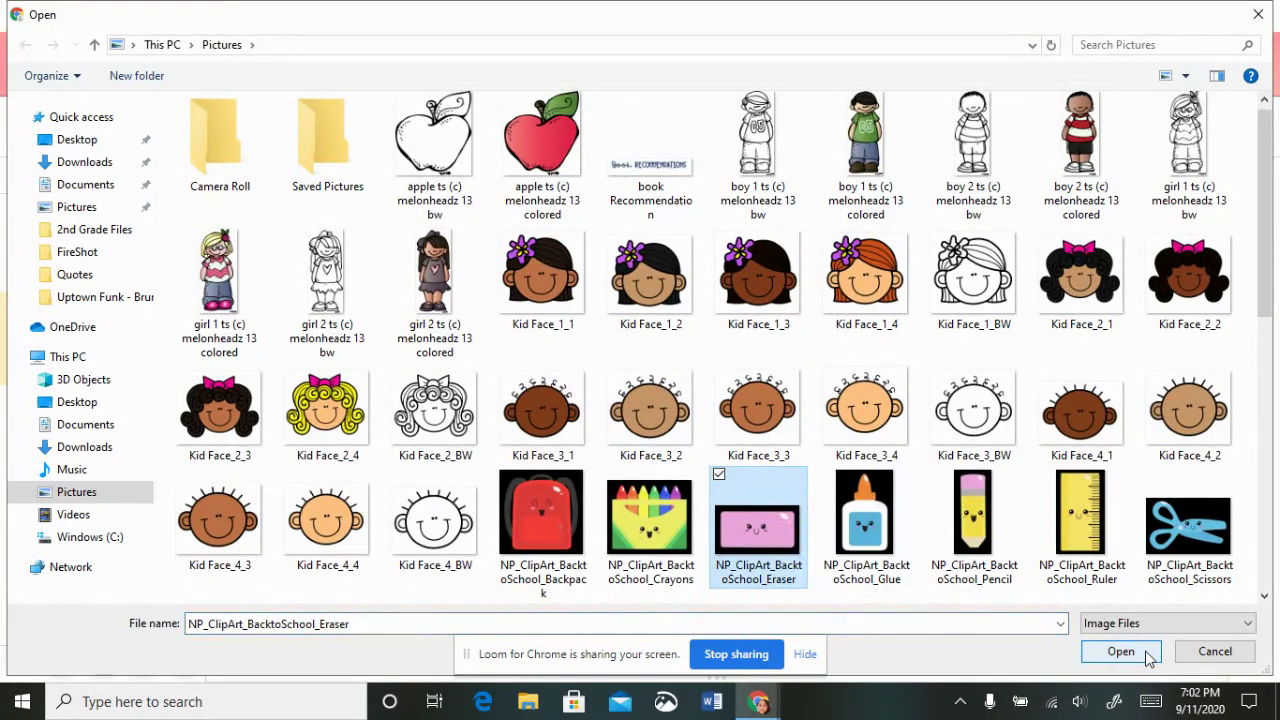
left_click(1147, 656)
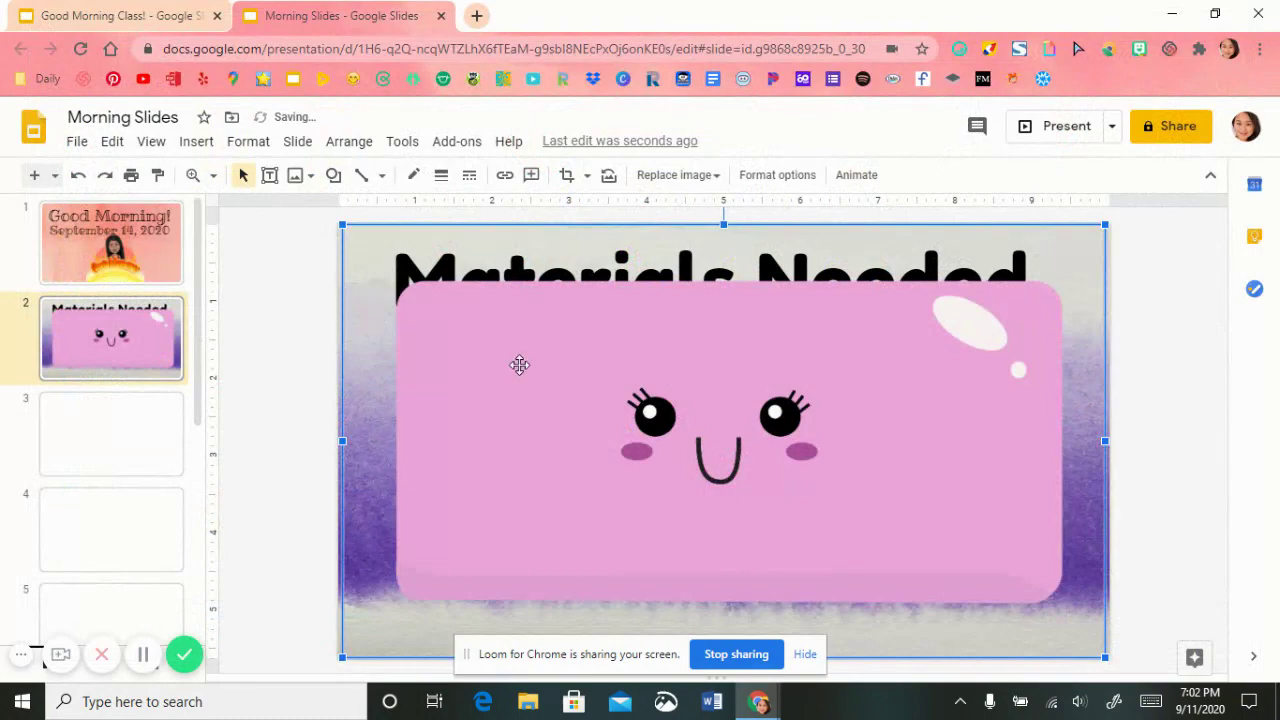
mouse_move(343, 224)
left_mouse_down()
mouse_move(680, 436)
mouse_move(851, 491)
mouse_move(957, 560)
mouse_move(903, 543)
left_mouse_up()
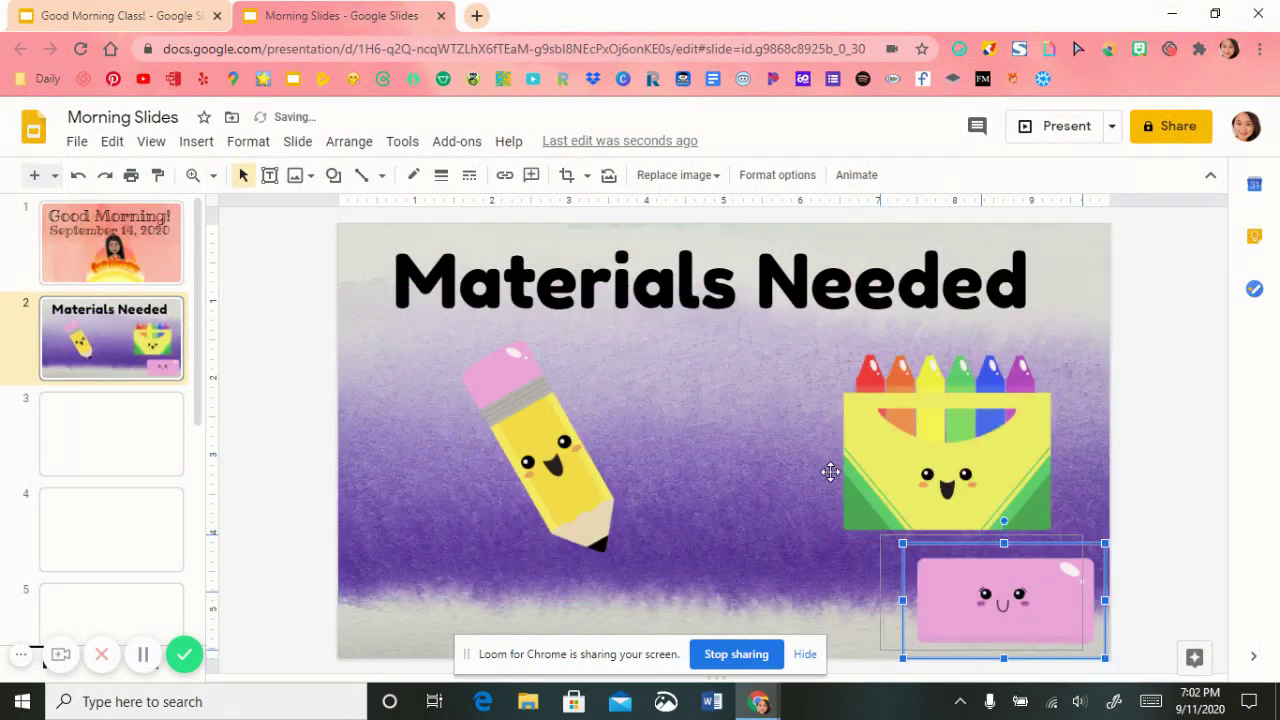
left_click_drag(1025, 588, 738, 422)
Step: Move the pencil further left, and tilt the eraser clockwise and position it between the pencil and the crayons
left_click_drag(529, 438, 471, 437)
left_click(680, 408)
left_click_drag(717, 353, 750, 368)
left_click_drag(707, 455, 673, 444)
Step: Tilt the crayon box slightly clockwise and move it a little down and to the right
left_click(855, 461)
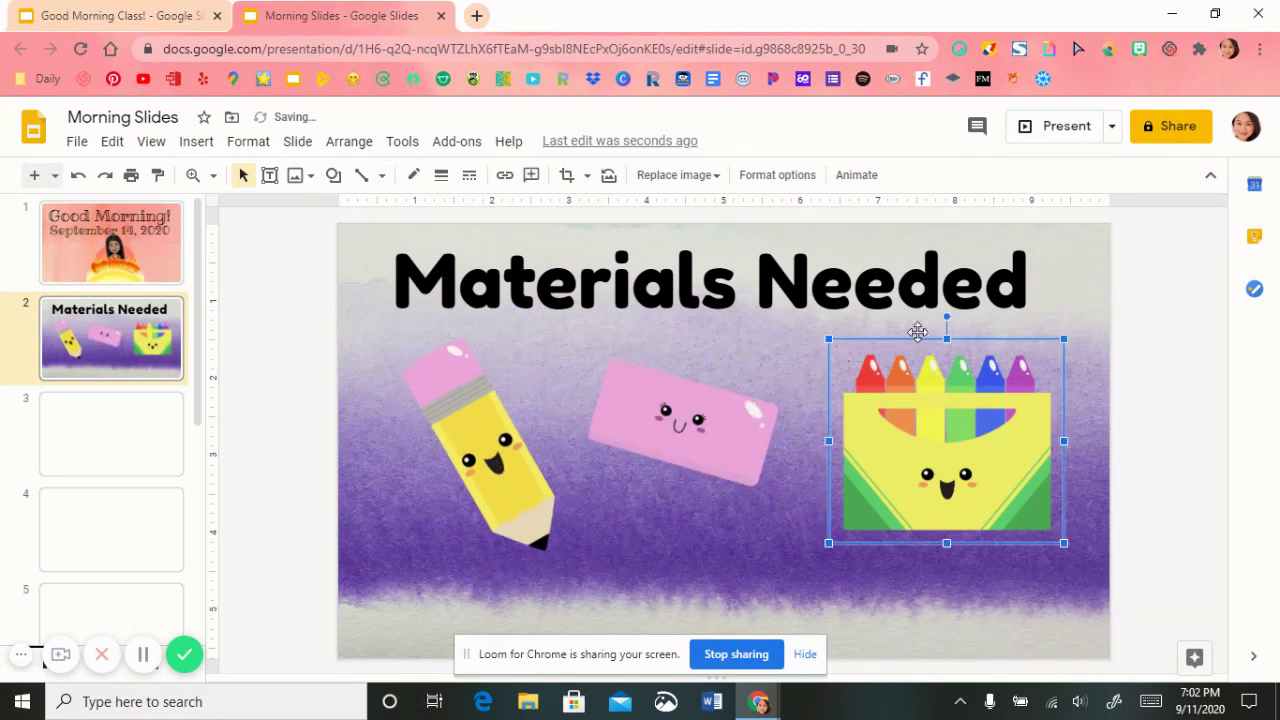
left_click_drag(942, 319, 961, 318)
left_click_drag(948, 482, 968, 505)
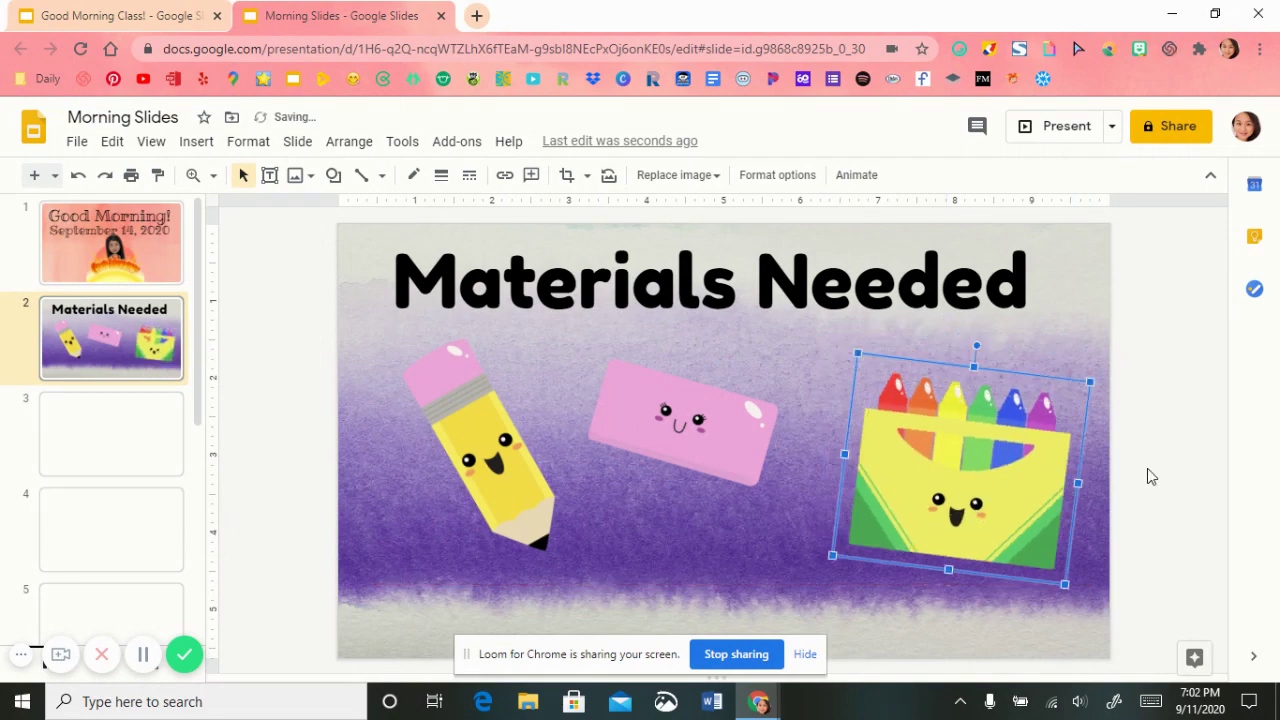
left_click(1143, 491)
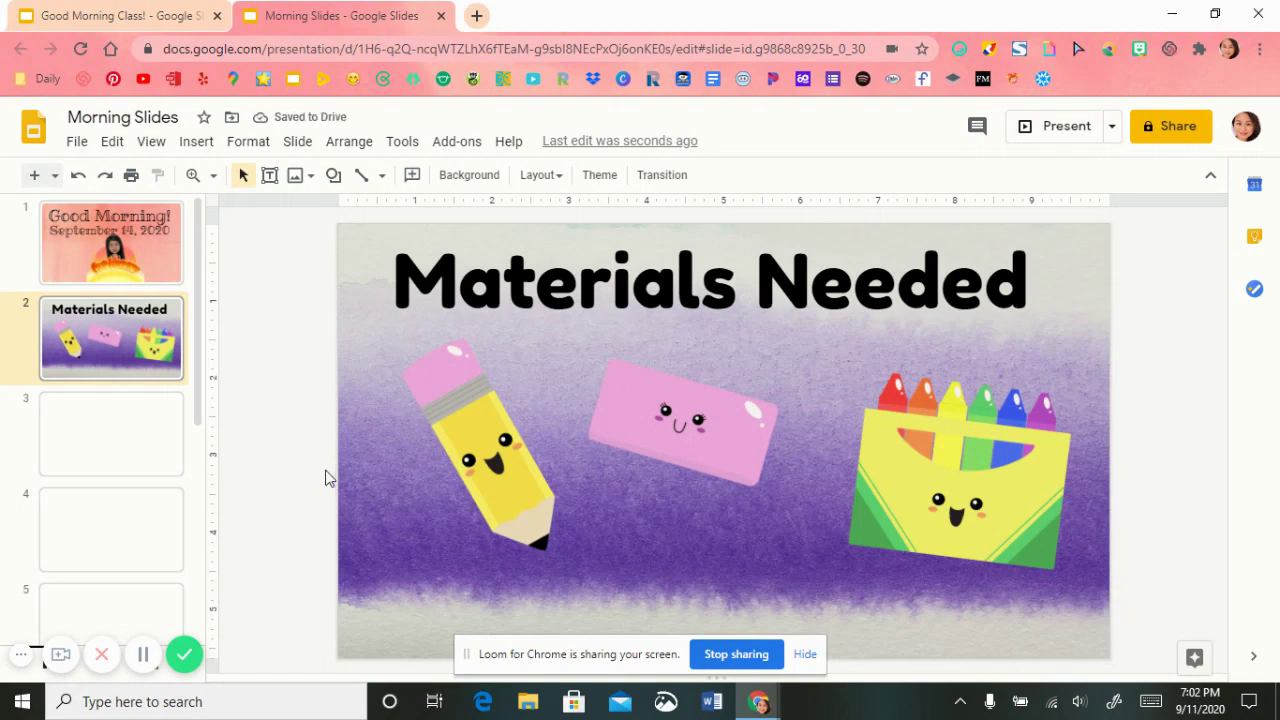
Step: Set slide 3's background to the blue-to-teal watercolor image from the "watercolor background" Google image search
left_click(135, 425)
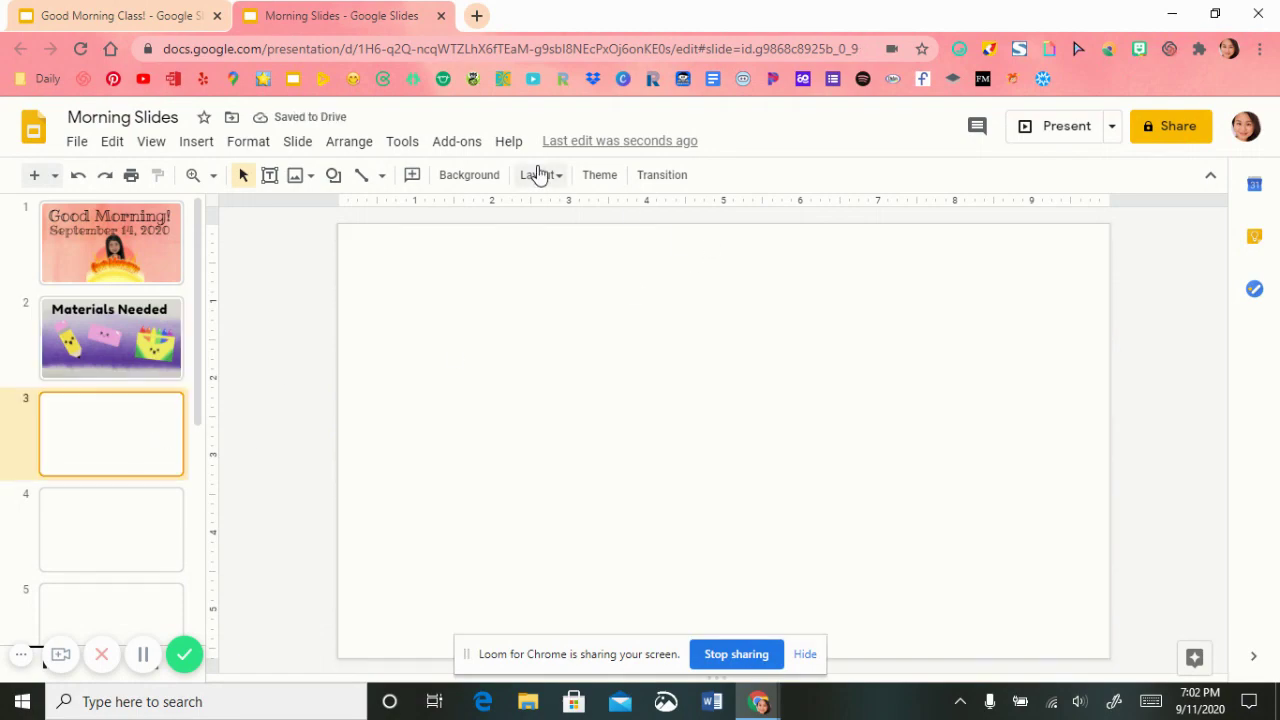
left_click(467, 175)
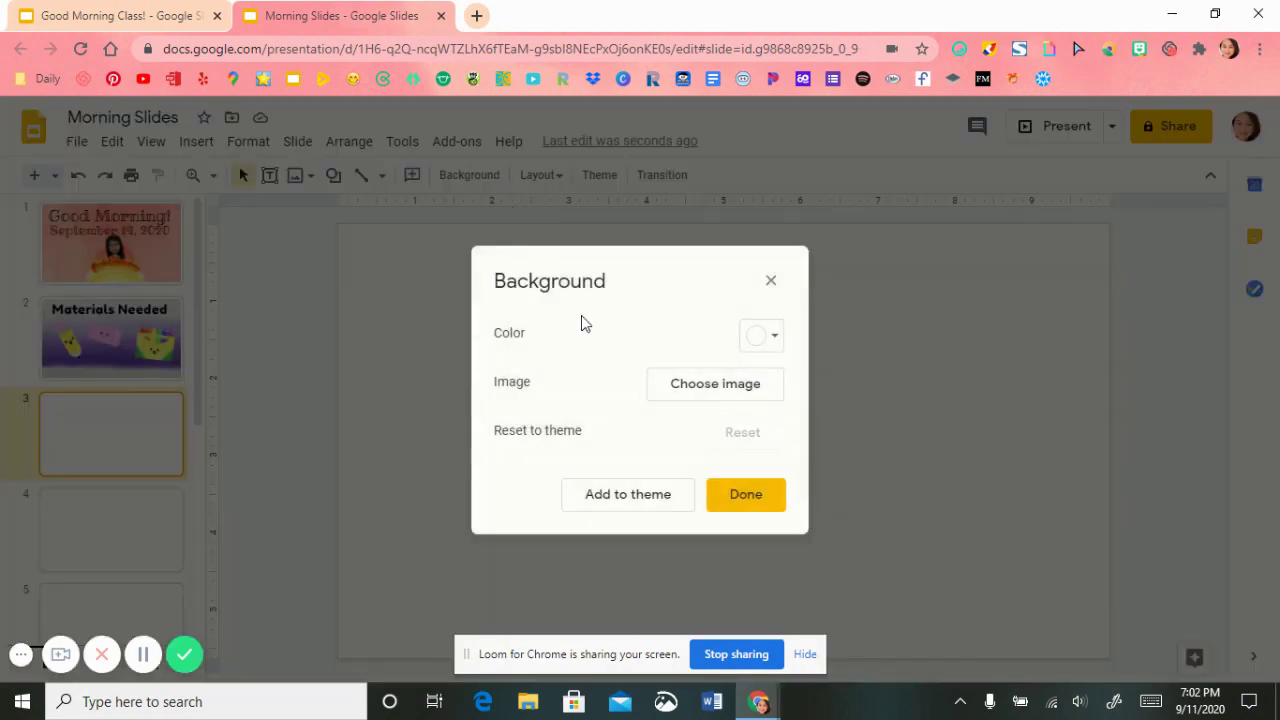
left_click(703, 388)
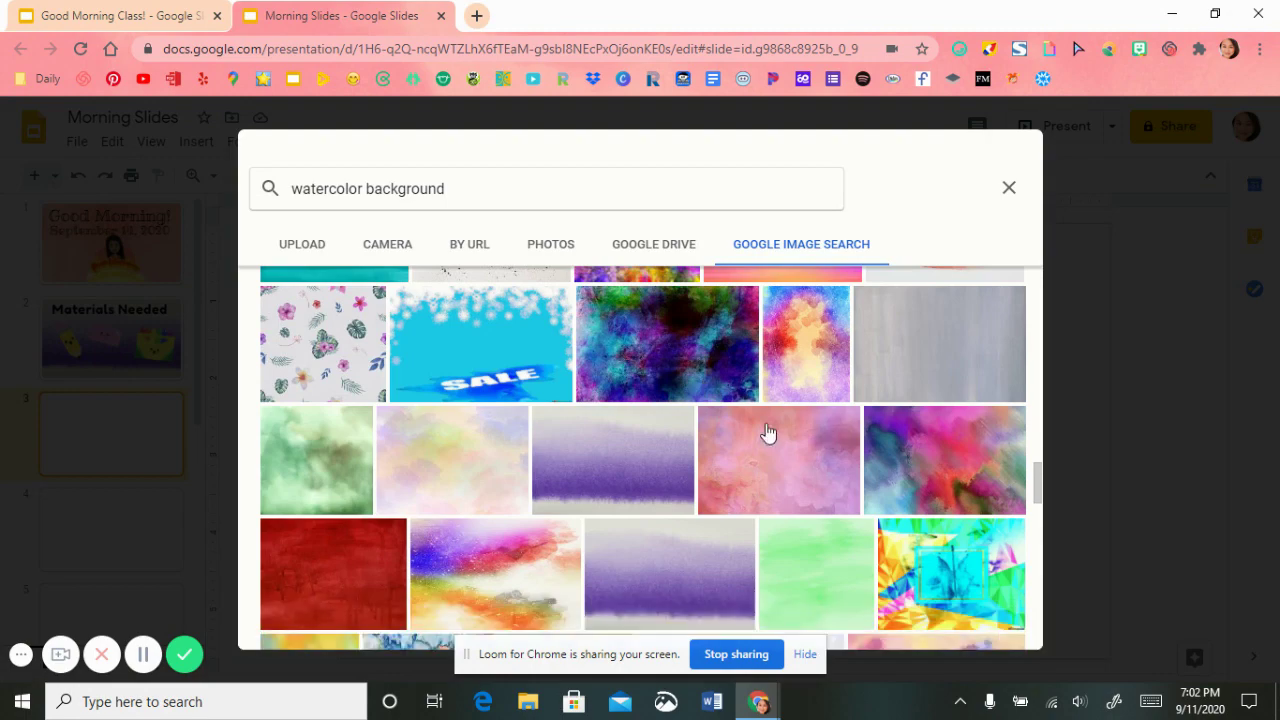
scroll(766, 430, "down", 3)
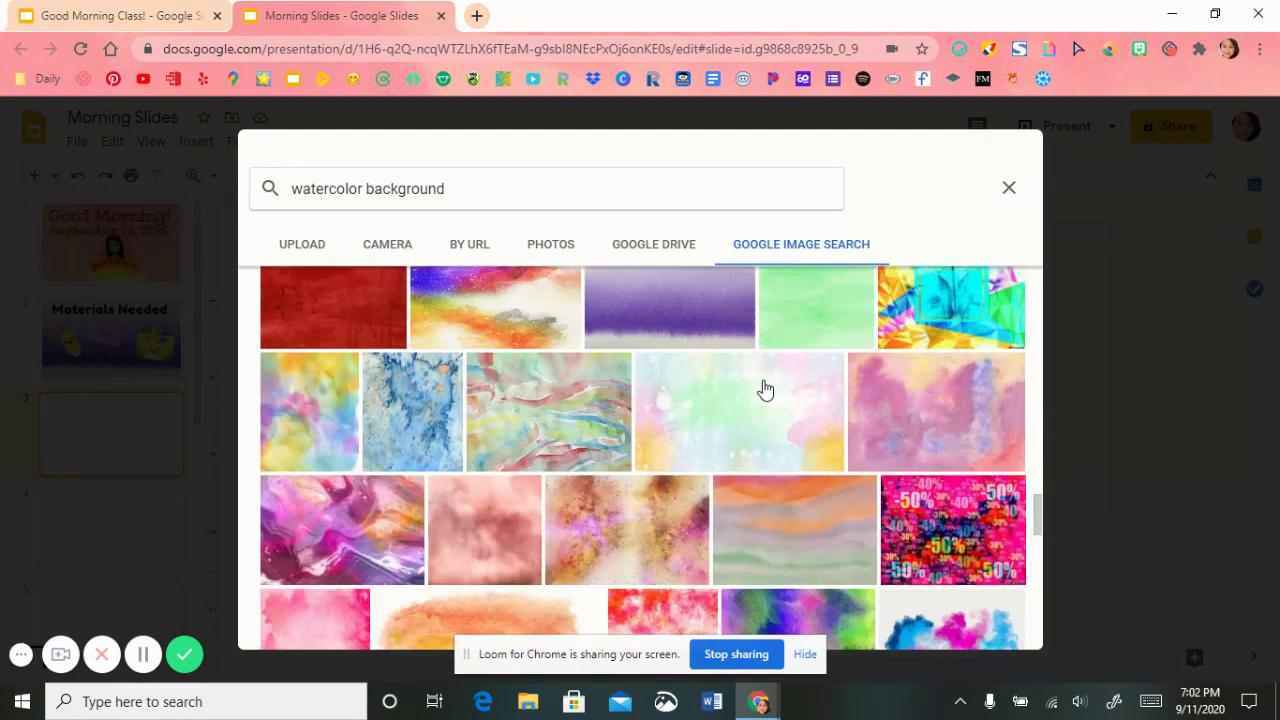
scroll(768, 365, "down", 3)
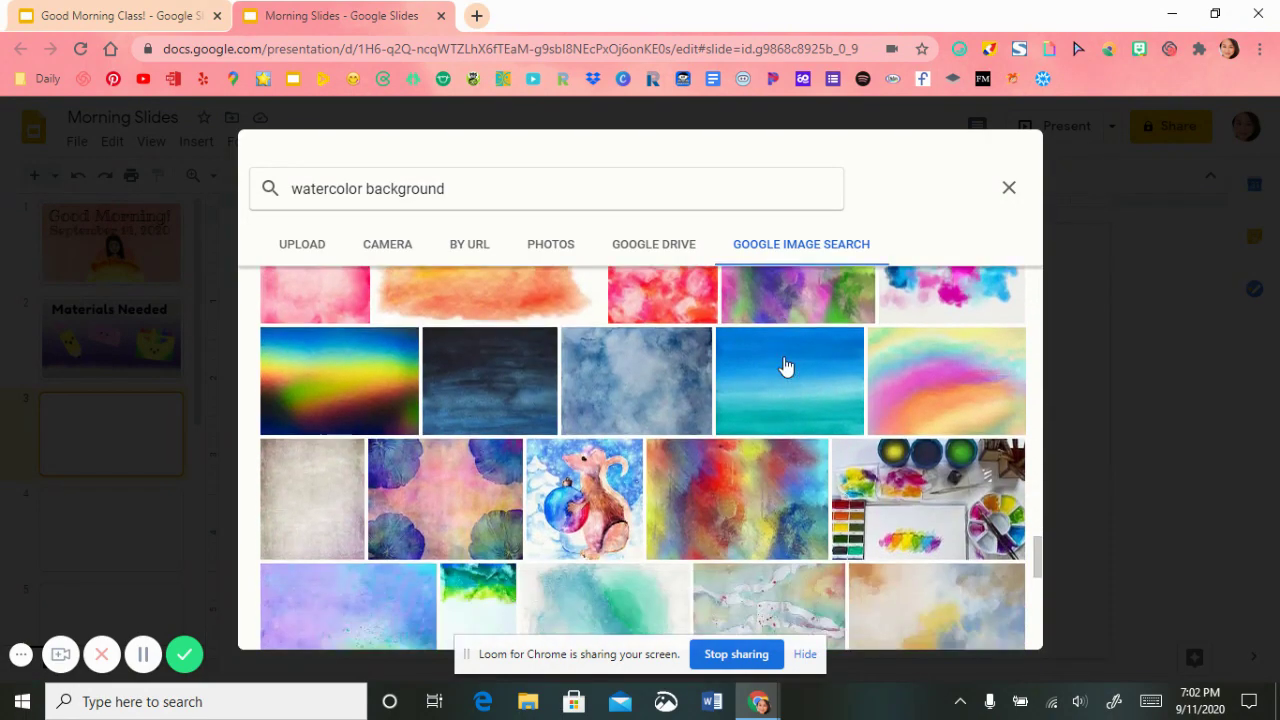
left_click(987, 590)
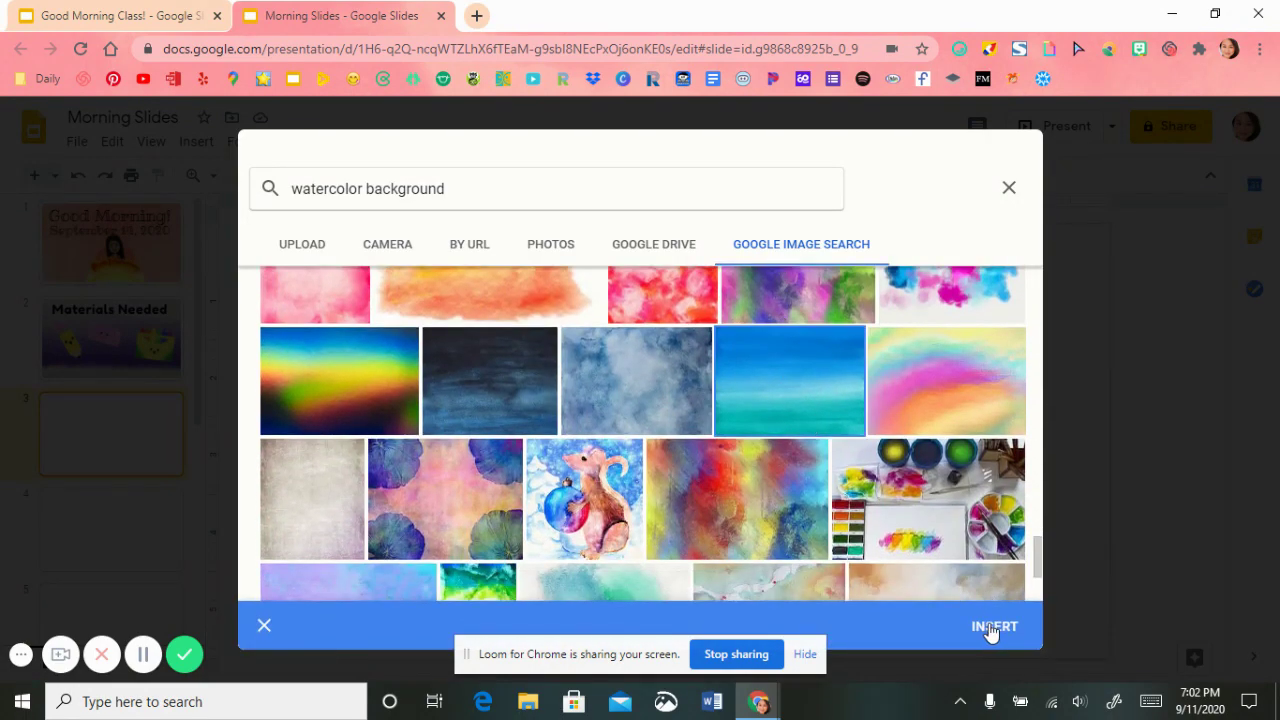
left_click(990, 628)
left_click(750, 496)
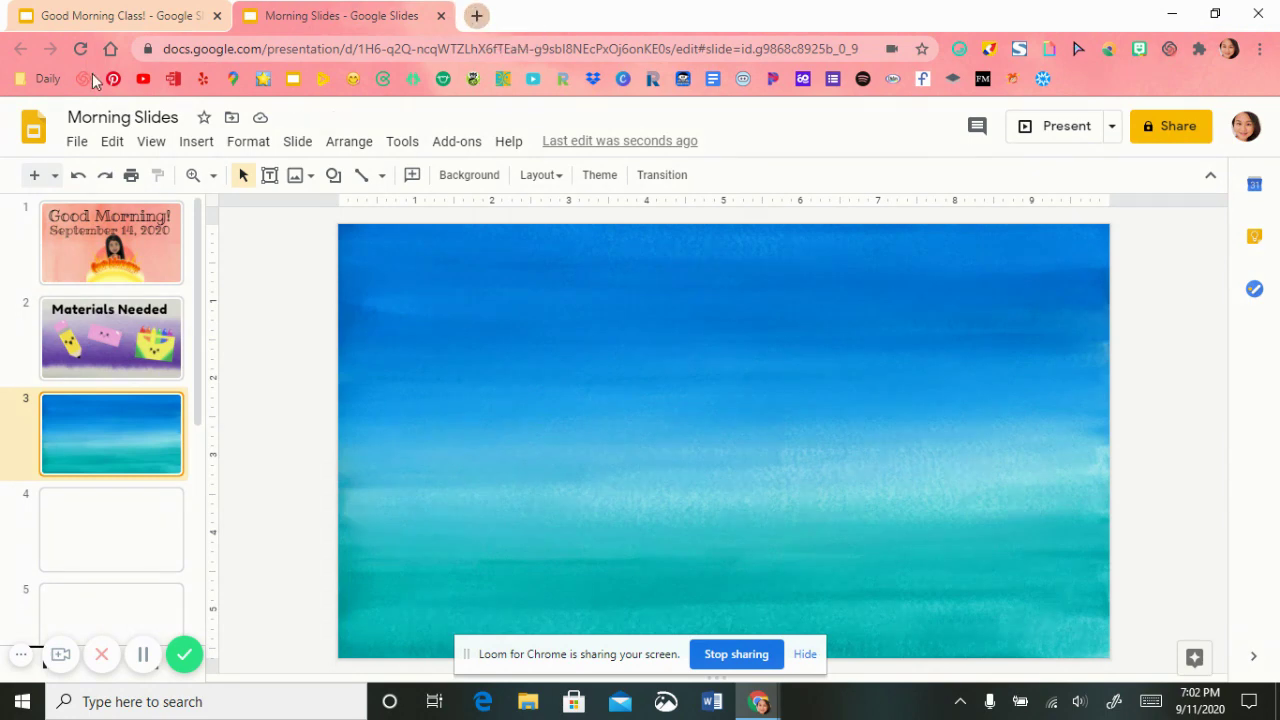
Step: Search Google Images for "go math grade 2" in a new browser tab
left_click(473, 17)
type("go math grad")
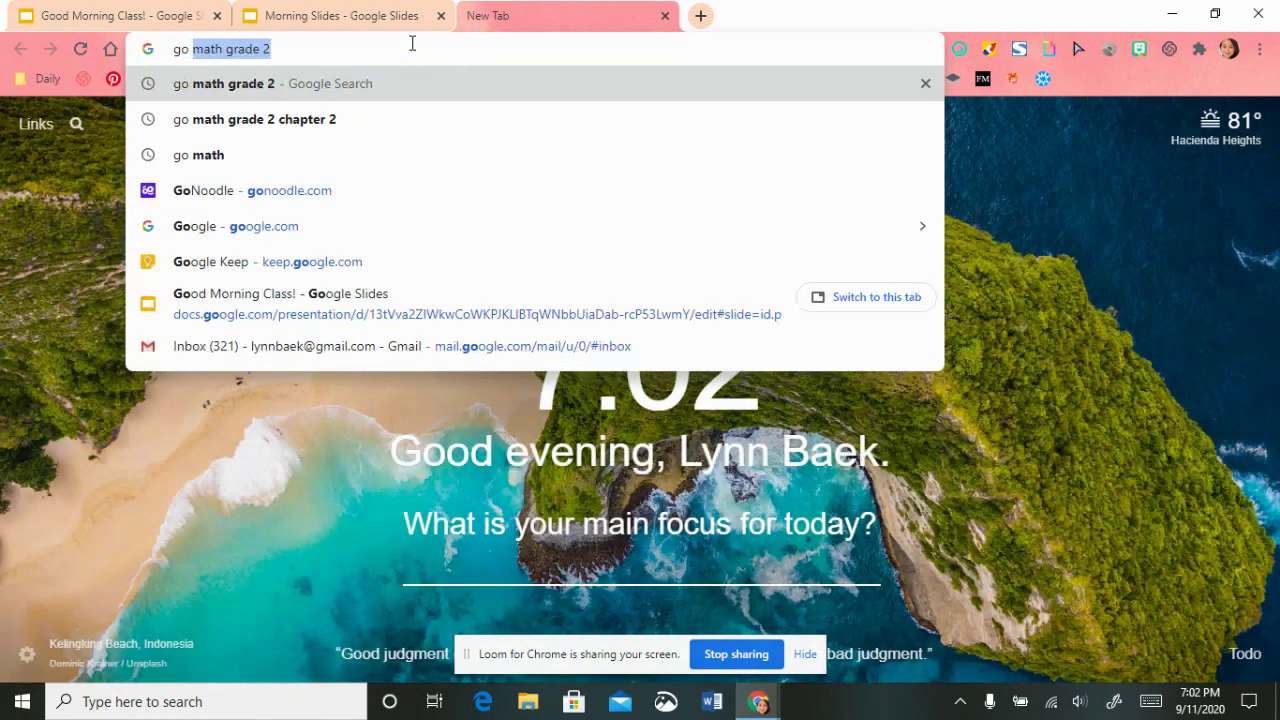
type("e 2")
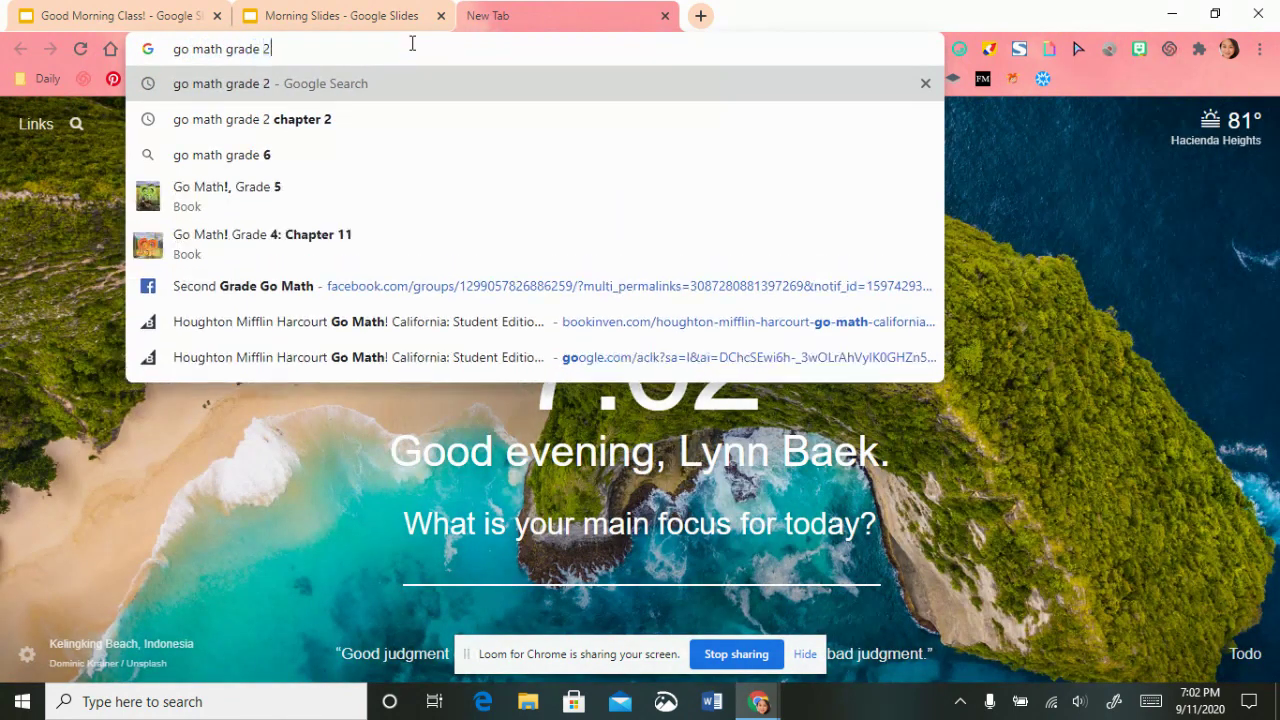
key("Return")
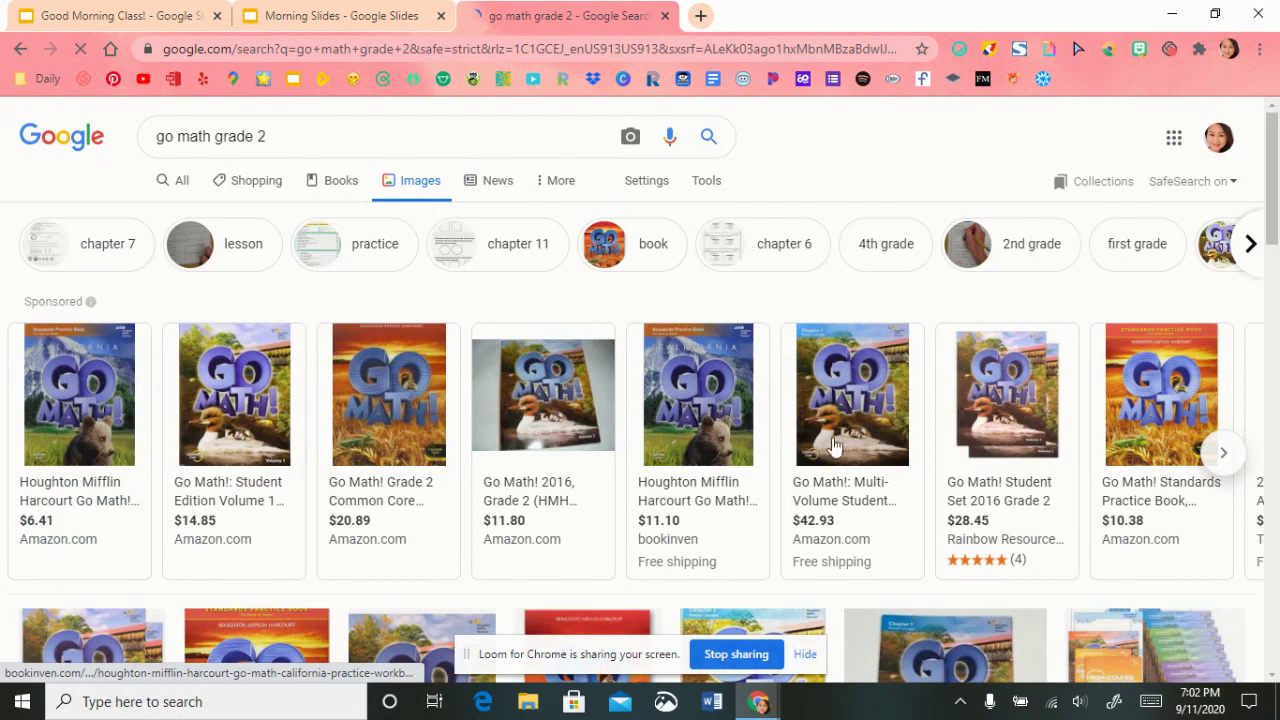
Step: Find the California Go Math! grade 2 practice workbook with the bear cover in the image results and open its bookinven listing
scroll(370, 385, "down", 3)
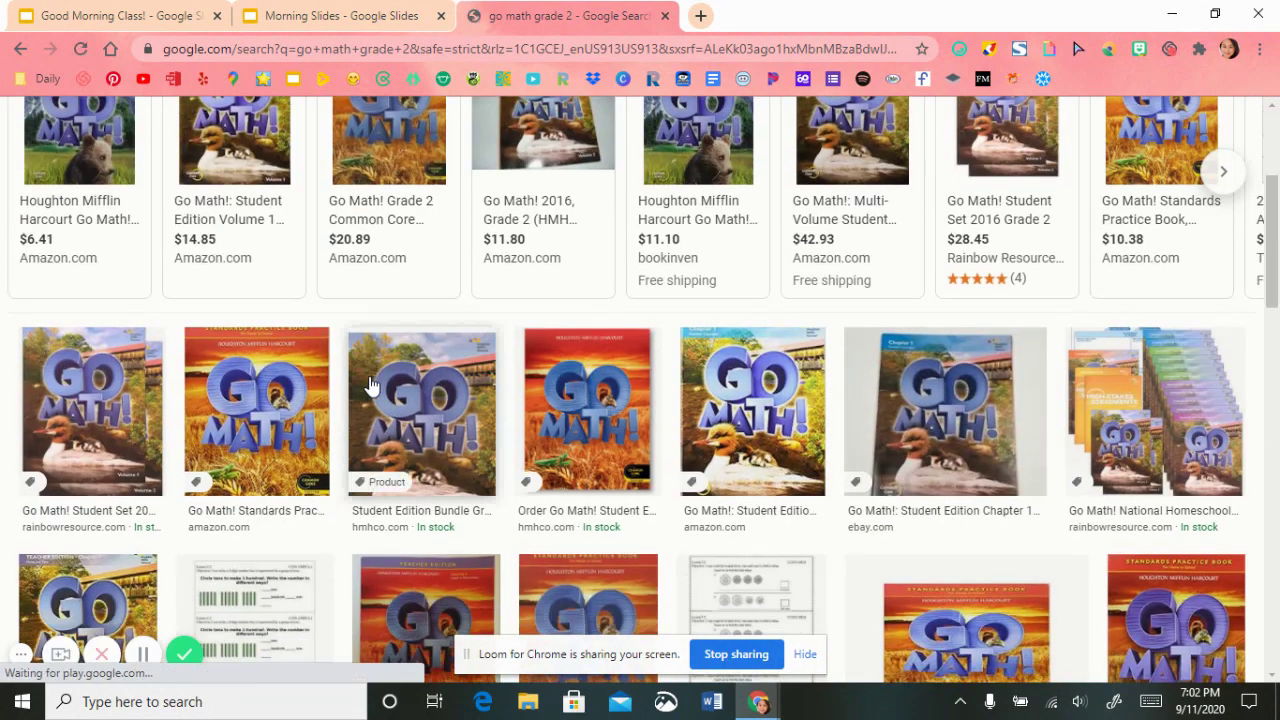
scroll(370, 385, "up", 2)
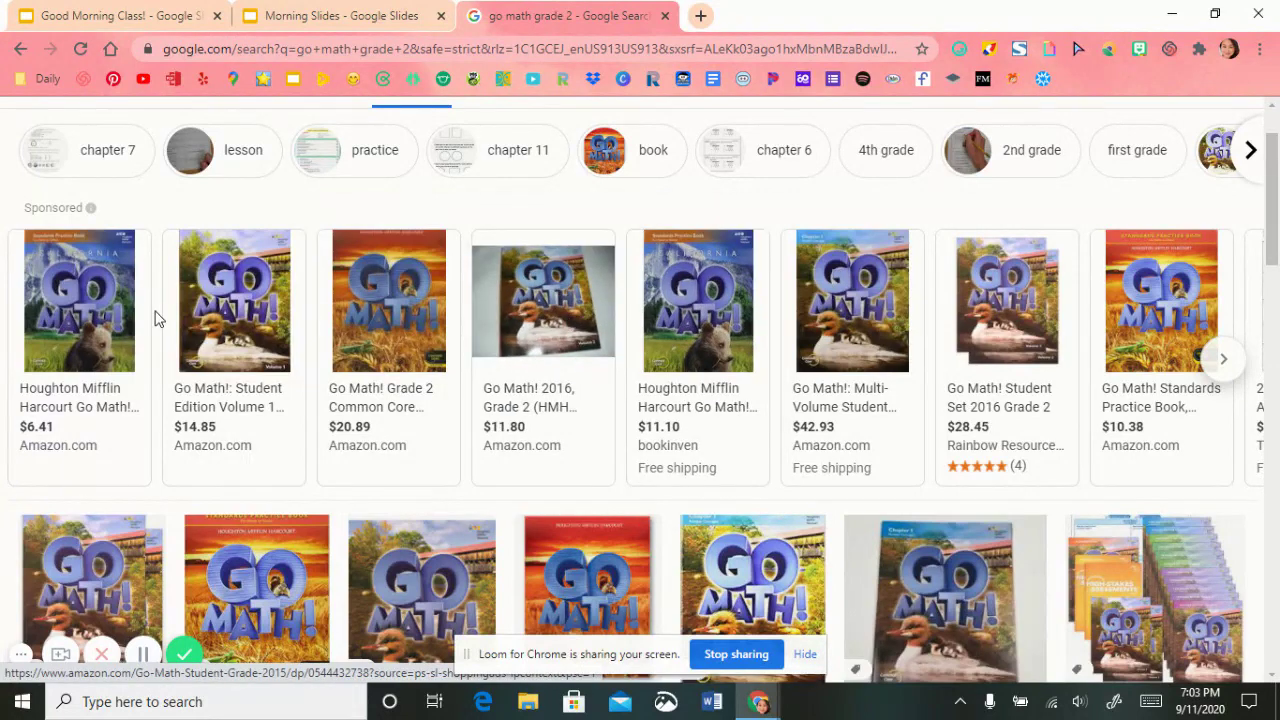
right_click(104, 292)
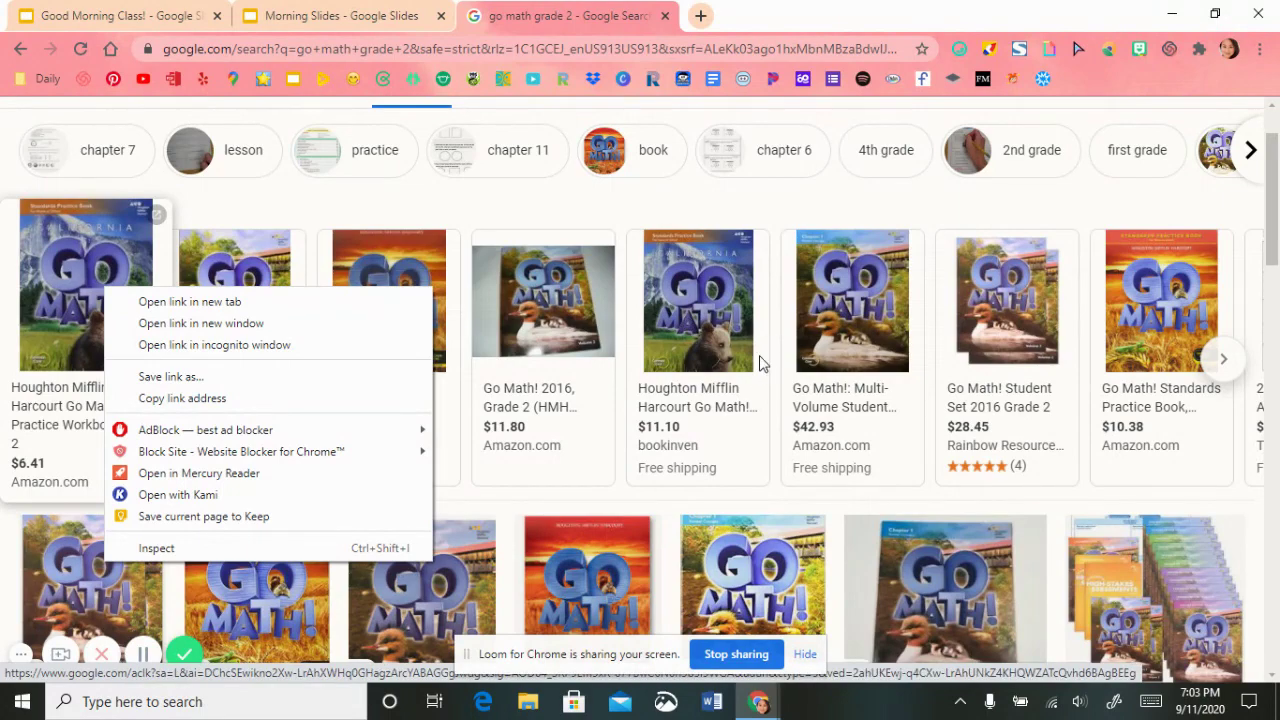
scroll(760, 372, "down", 4)
scroll(708, 398, "up", 5)
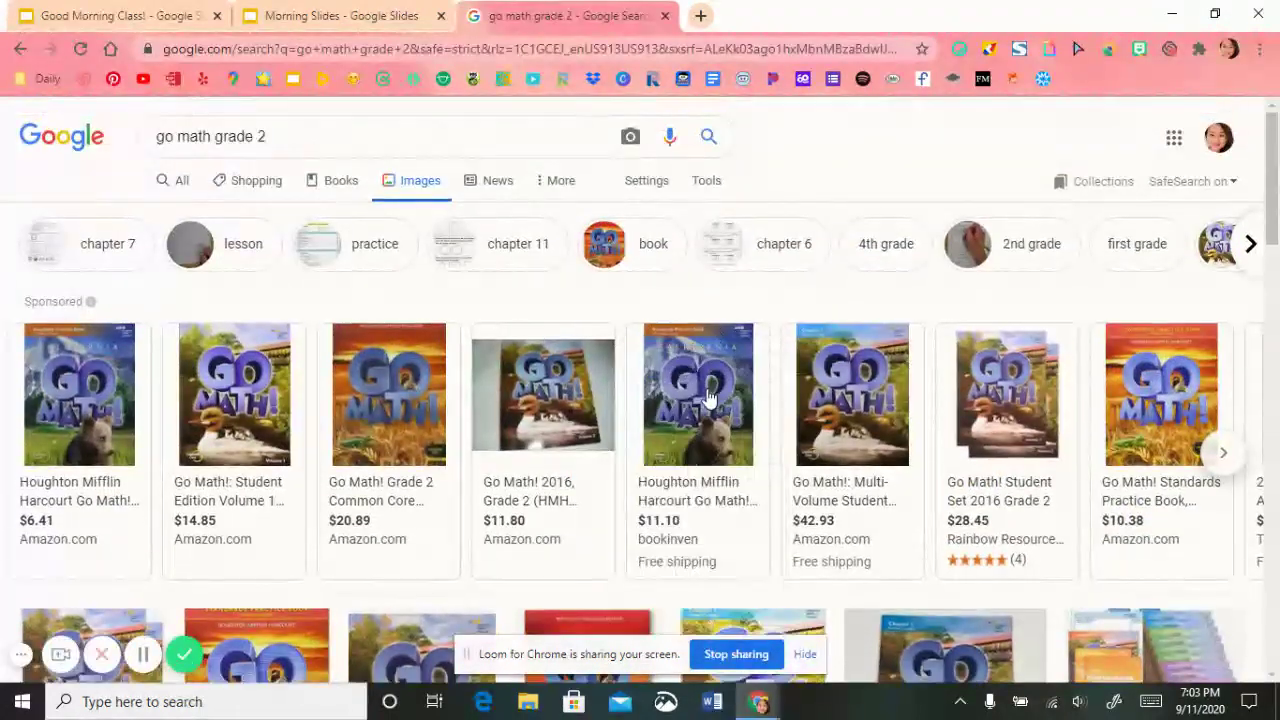
left_click(708, 398)
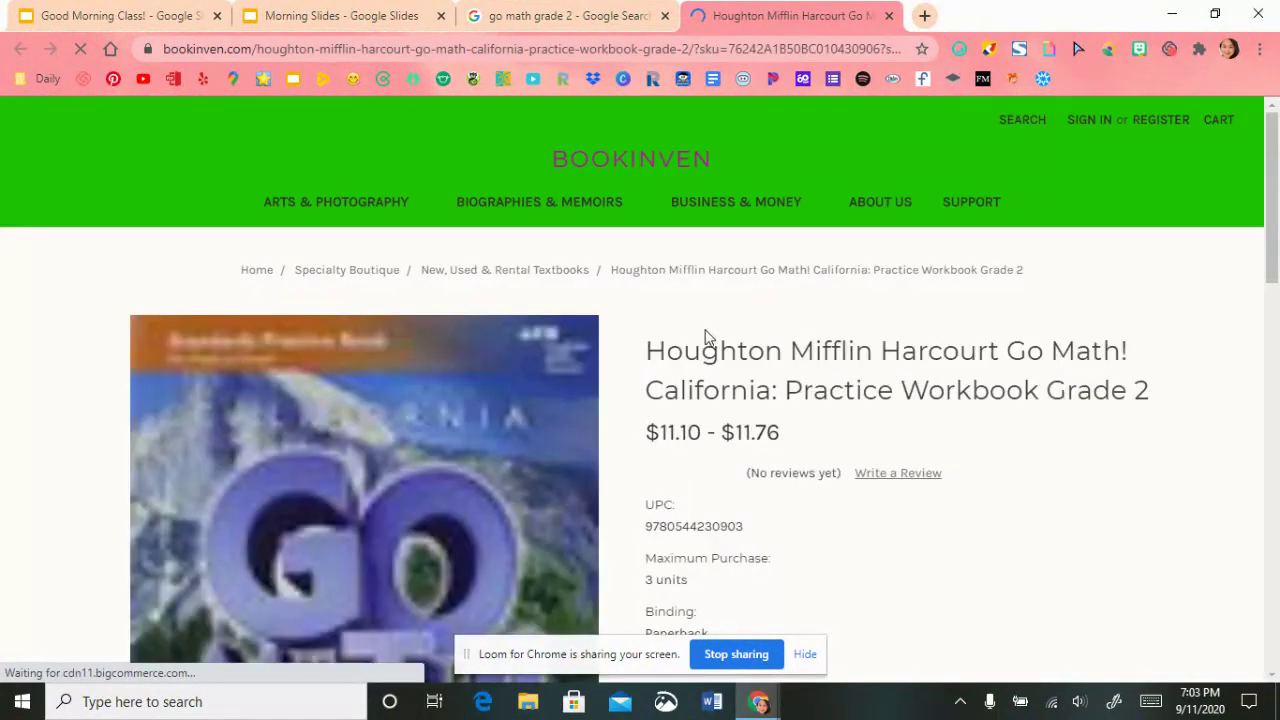
Step: Copy the workbook's cover image from the listing, paste it onto slide 3 of Morning Slides, and place it on the slide's left half
scroll(574, 329, "down", 3)
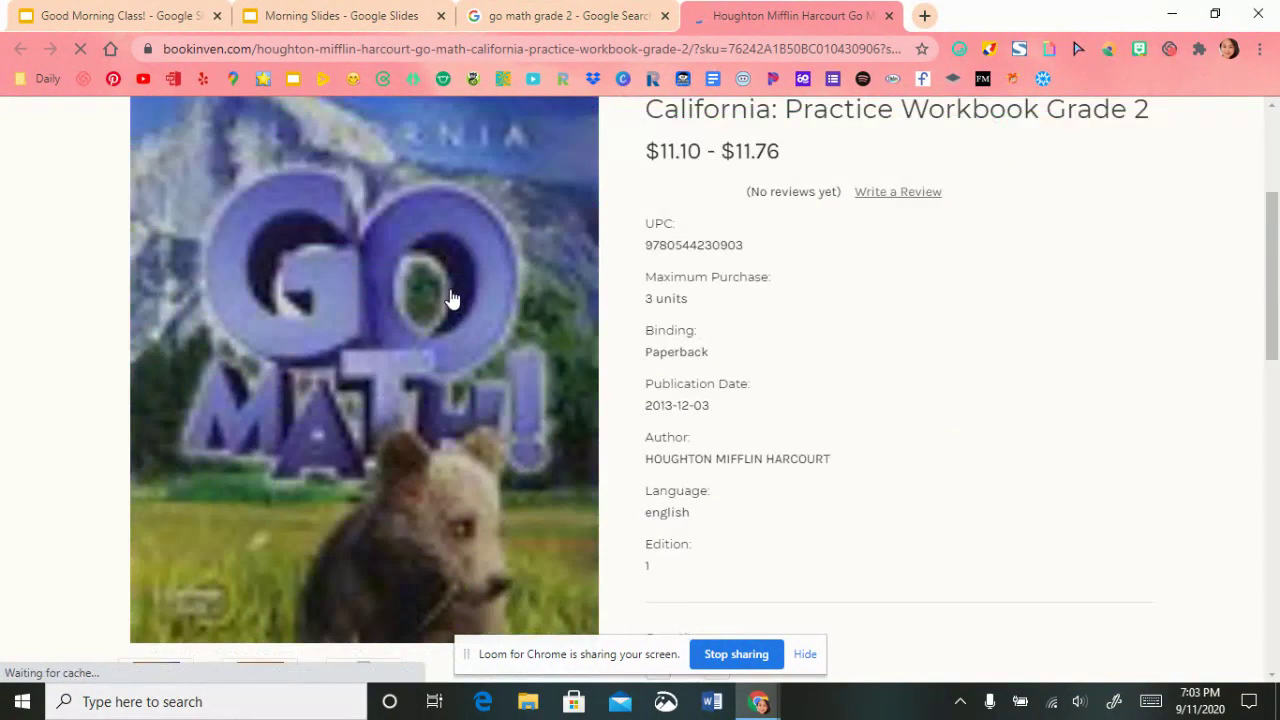
right_click(309, 284)
left_click(380, 457)
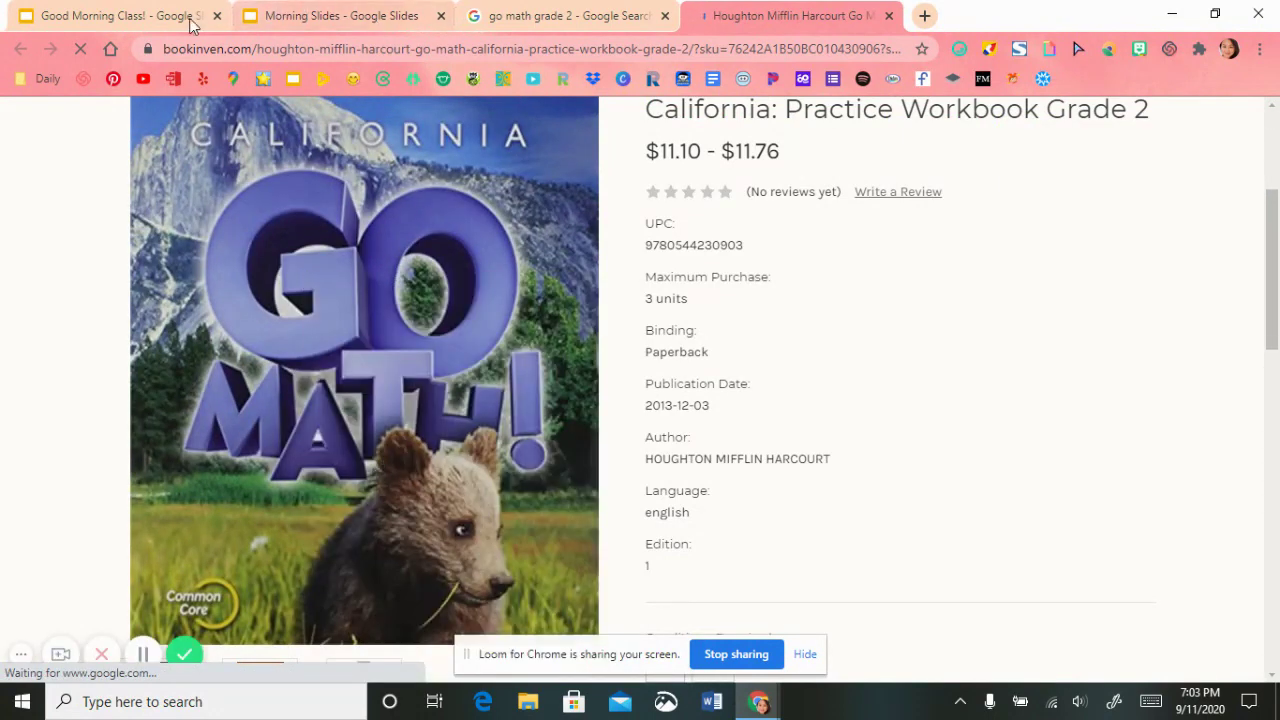
left_click(318, 13)
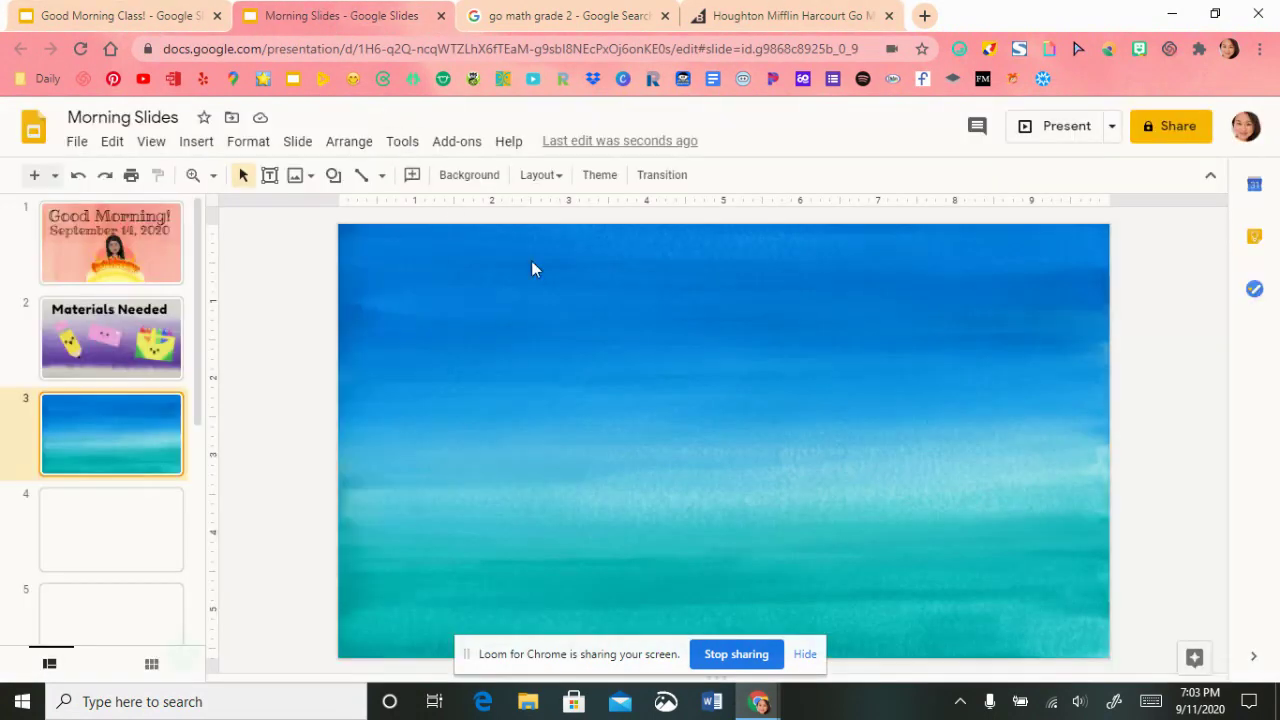
right_click(630, 314)
left_click(683, 357)
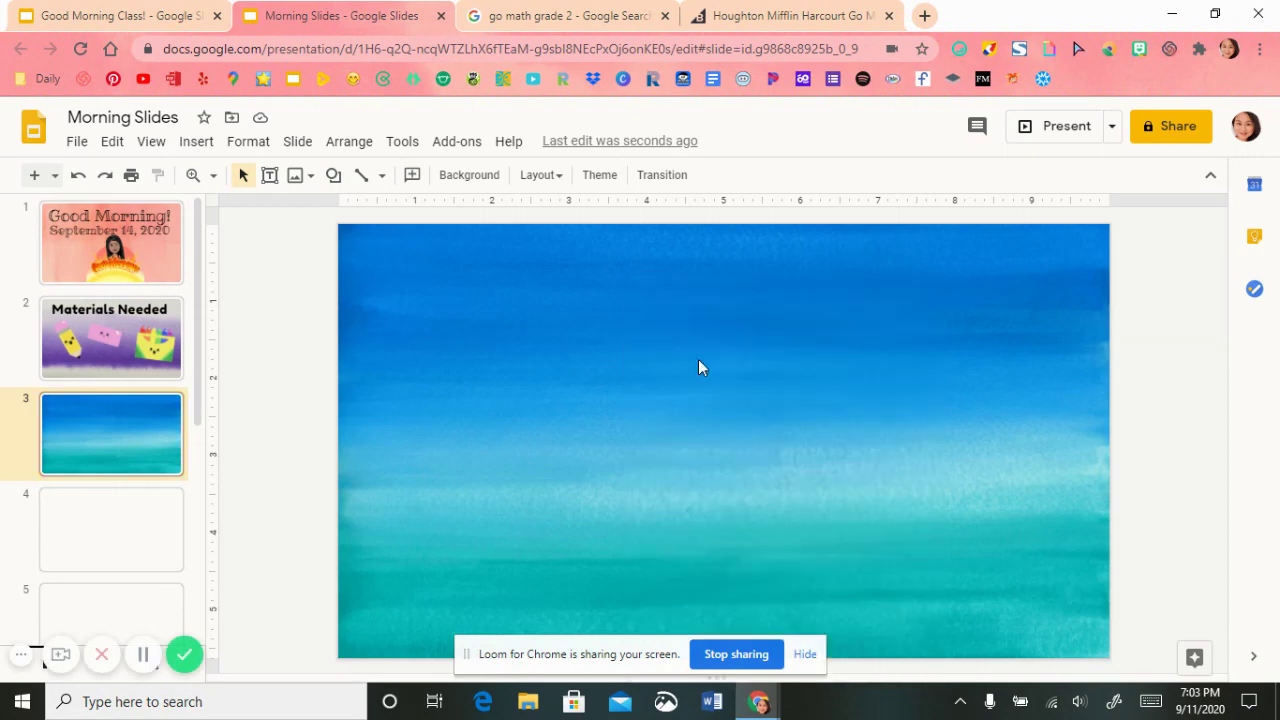
left_click_drag(603, 383, 604, 392)
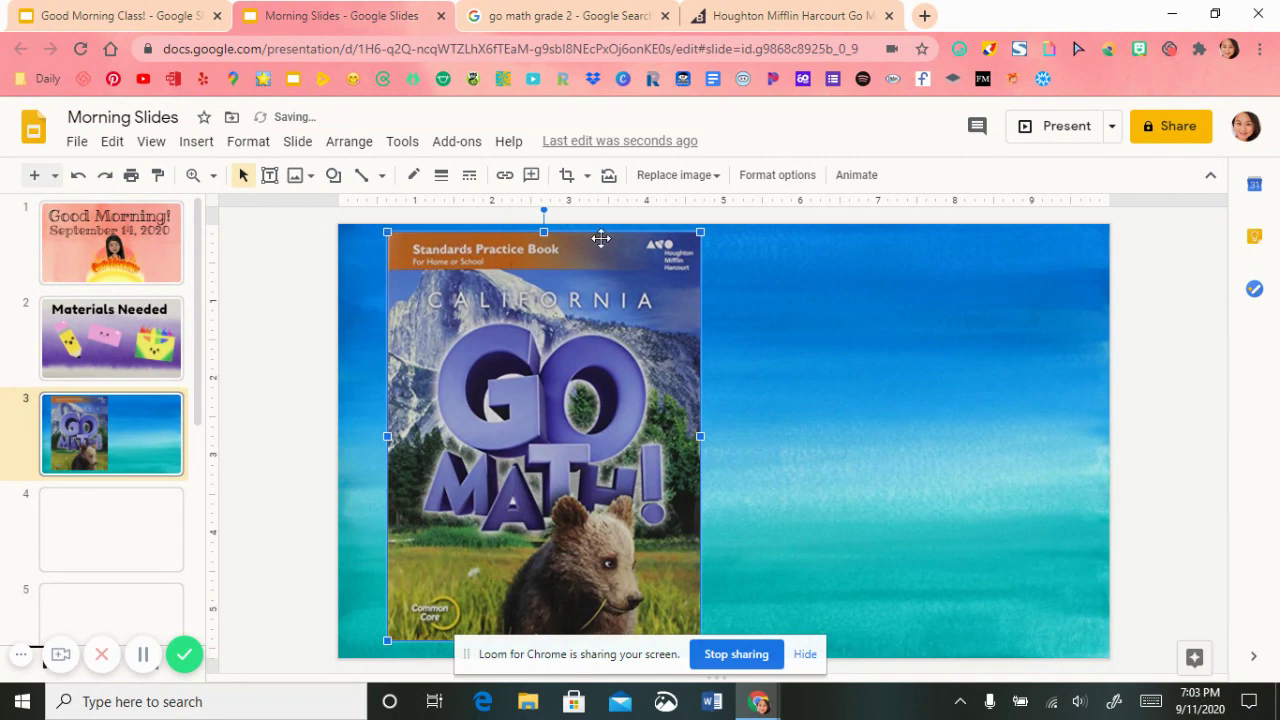
Step: Start cropping the Go Math! cover image on slide 3
left_click(566, 177)
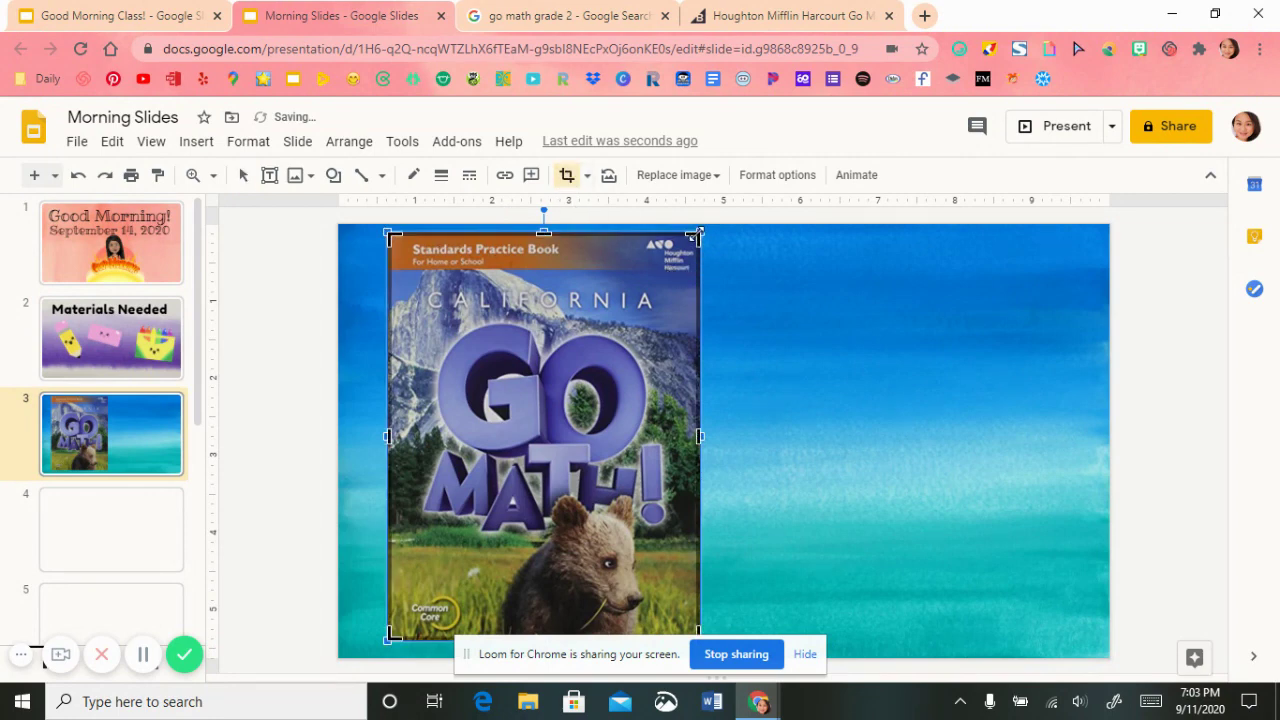